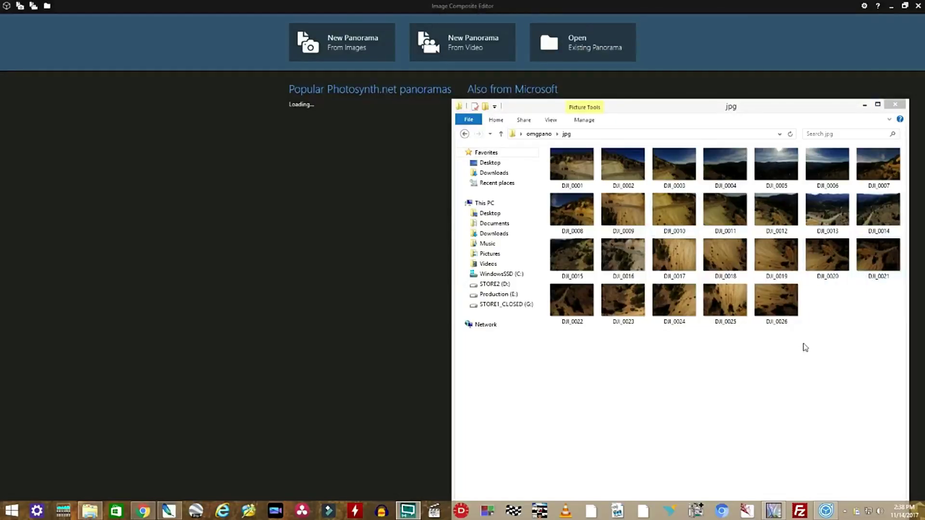
Step: Drag all 26 DJI drone JPGs from the omgpano folder into Image Composite Editor
left_click_drag(899, 387, 490, 151)
left_click_drag(576, 174, 299, 202)
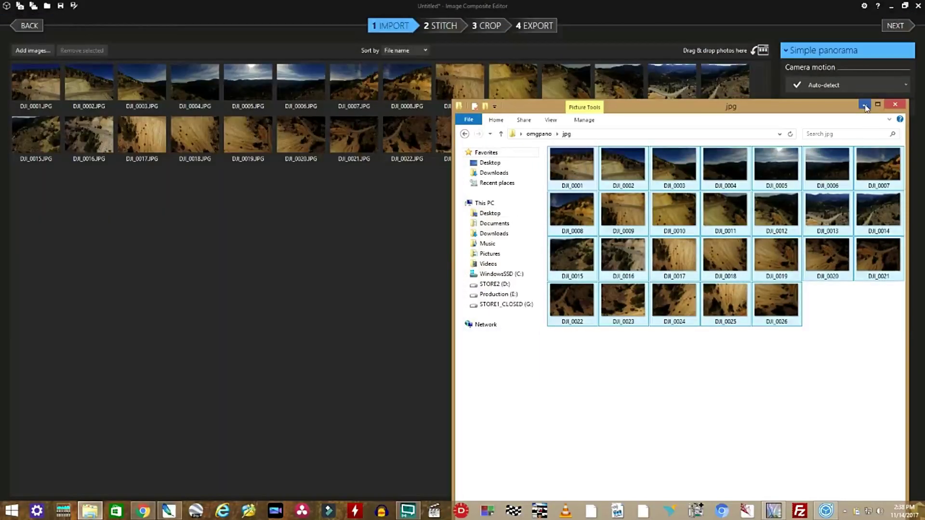
Step: Stitch all 26 images using the Spherical projection
left_click(865, 106)
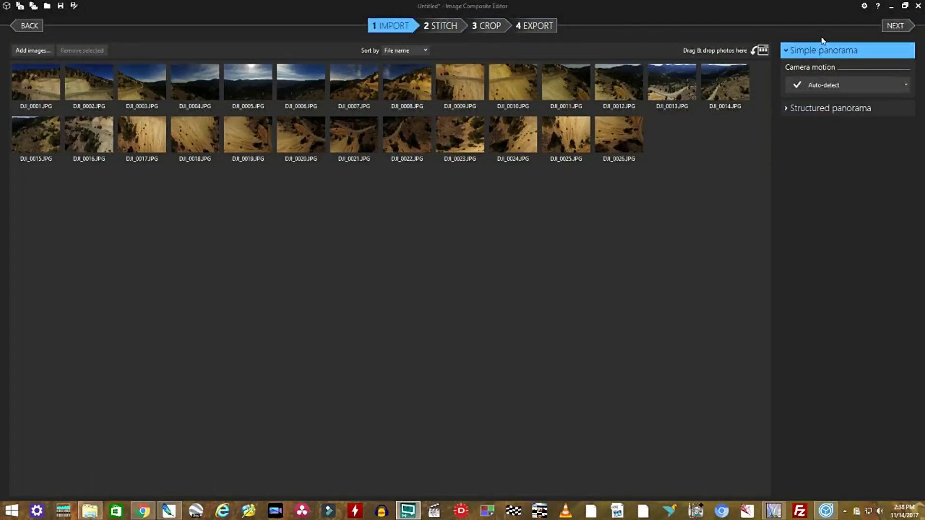
left_click(892, 25)
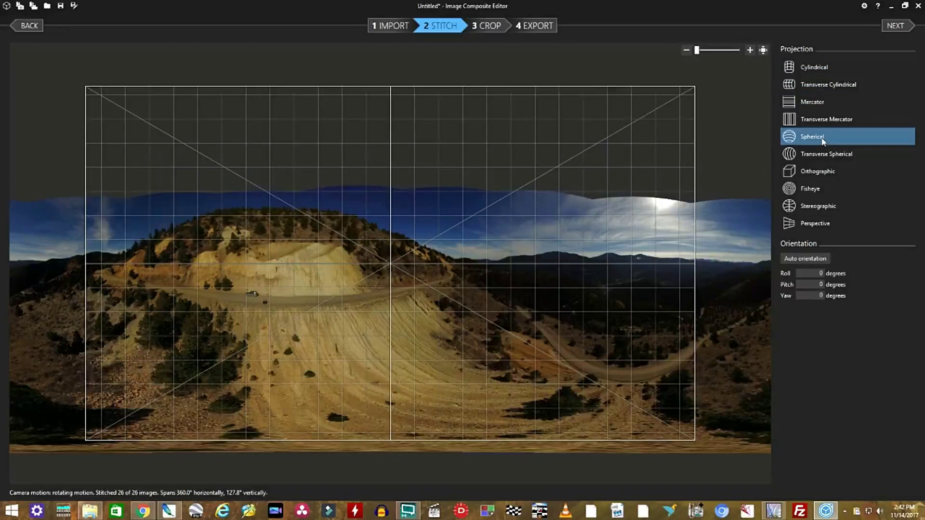
Step: On the Crop step, auto-complete the panorama's missing edges, then move on to Export
left_click(897, 26)
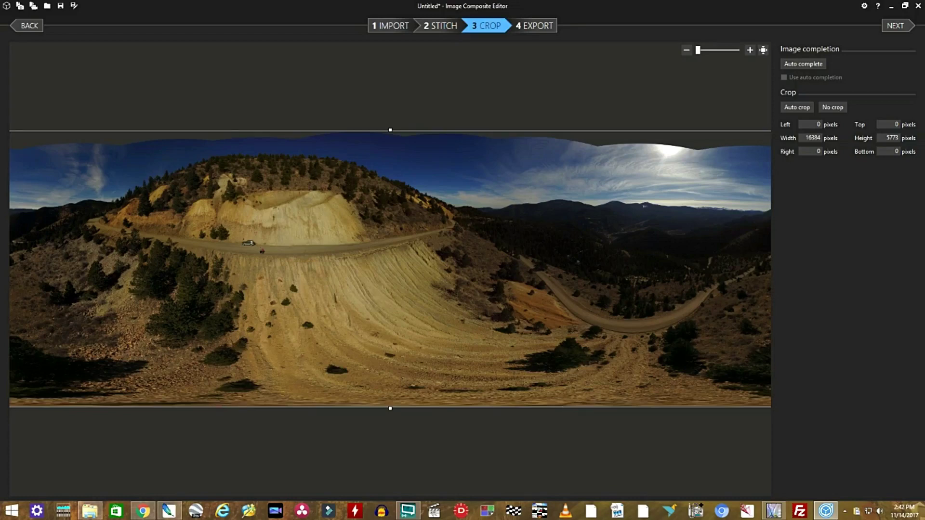
left_click(788, 65)
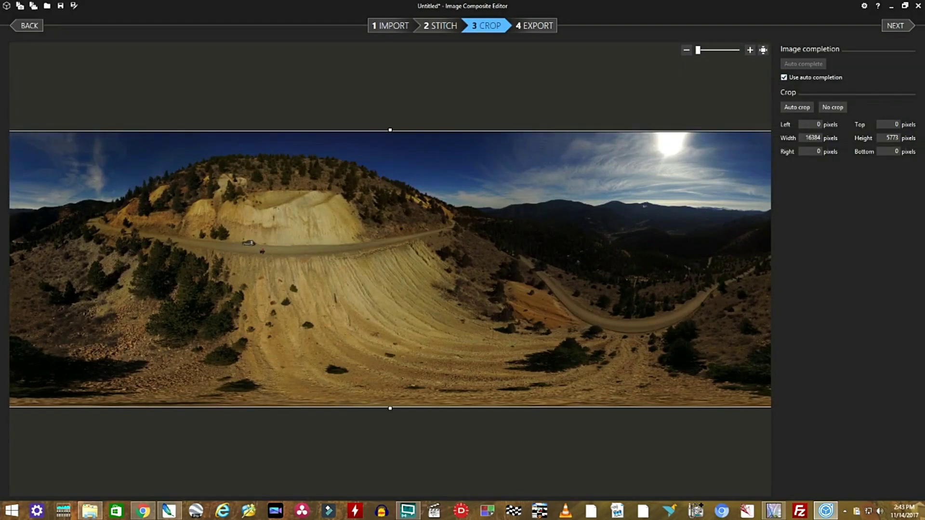
left_click(784, 77)
left_click(784, 78)
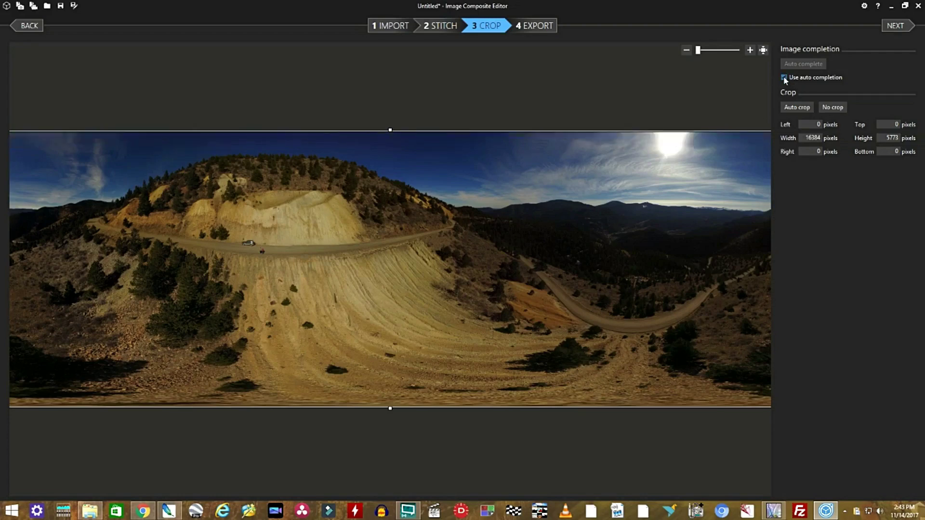
left_click(894, 27)
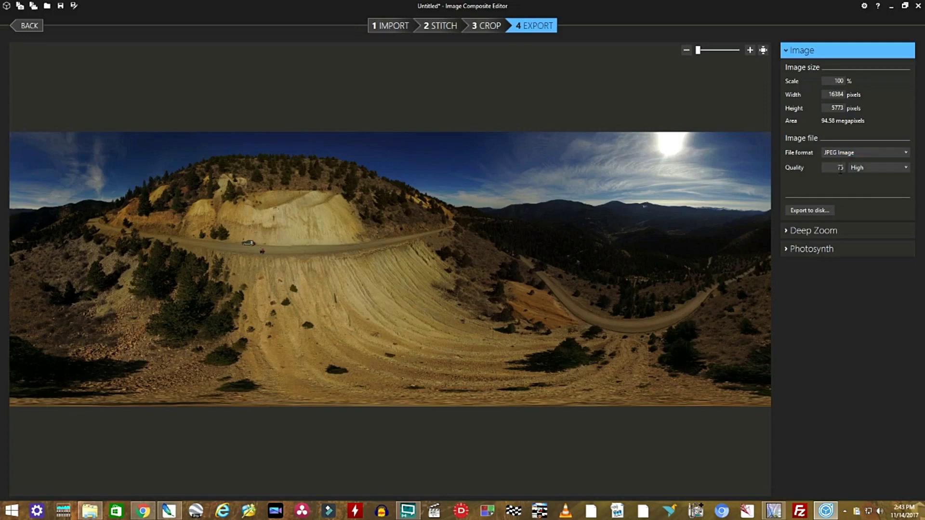
Step: Export the panorama at High JPEG quality as DJI_0001_stitch in the jpg folder
left_click(904, 168)
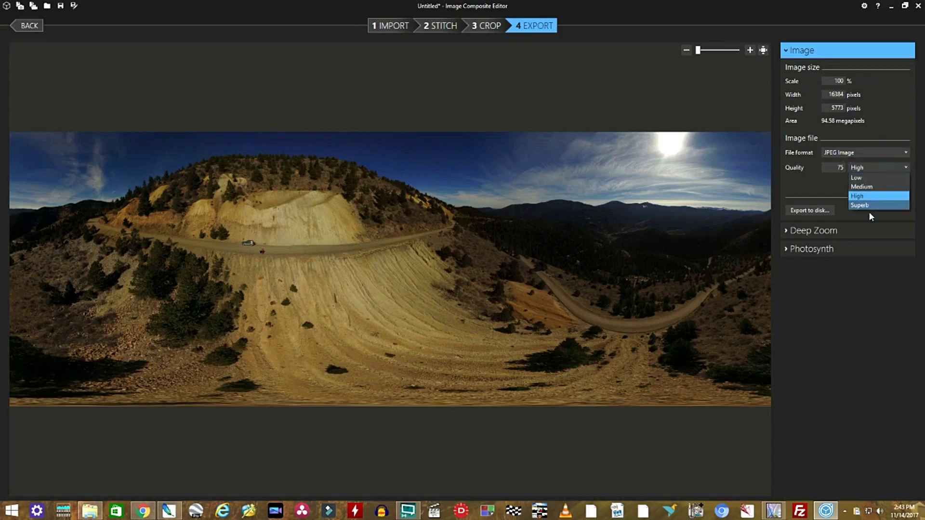
left_click(857, 196)
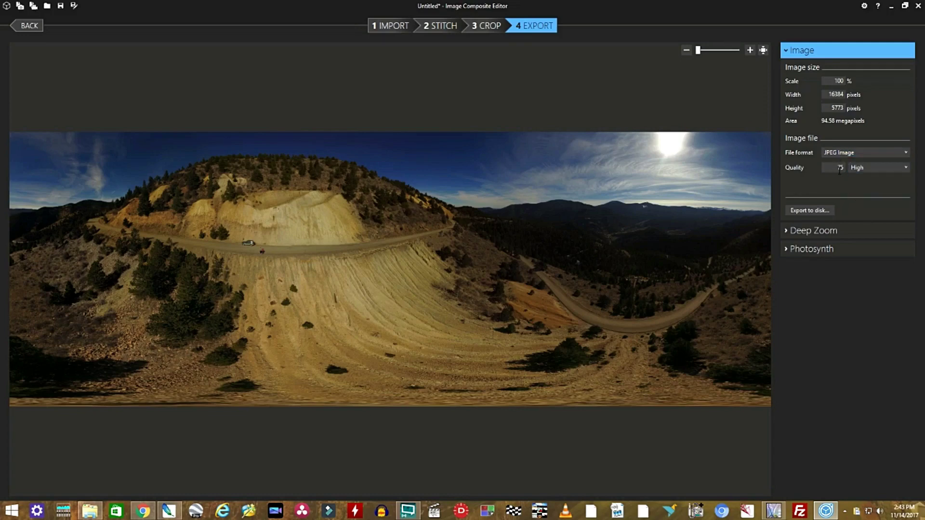
left_click(813, 211)
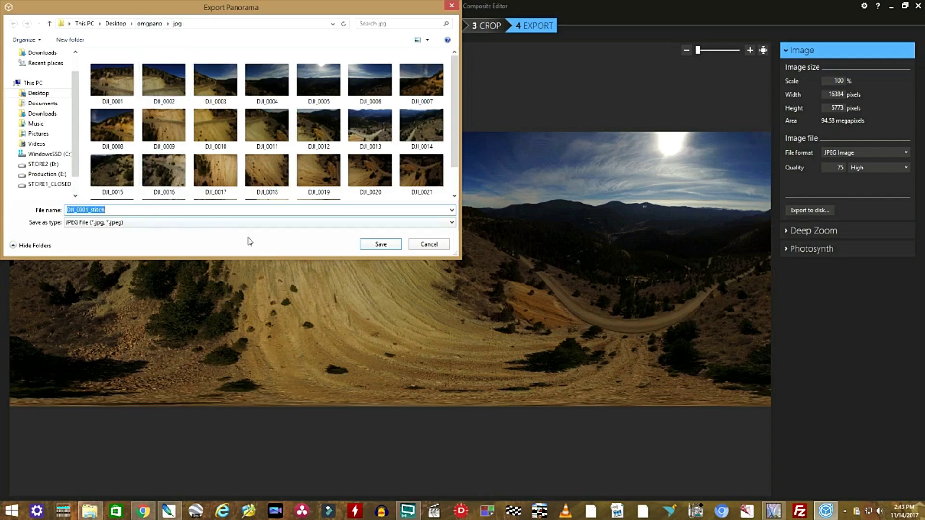
left_click(381, 244)
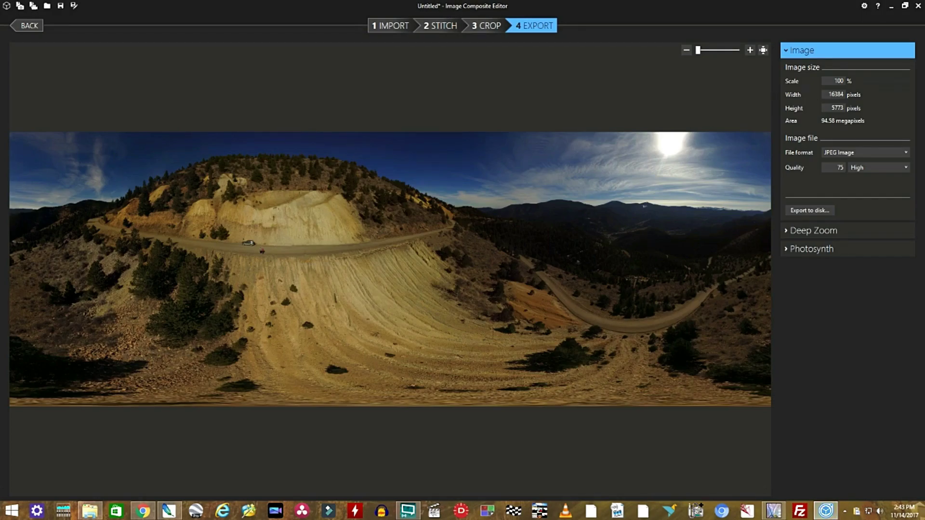
Step: Open DJI_0001_stitch.jpg in Photoshop by dragging it from the jpg folder
left_click(169, 511)
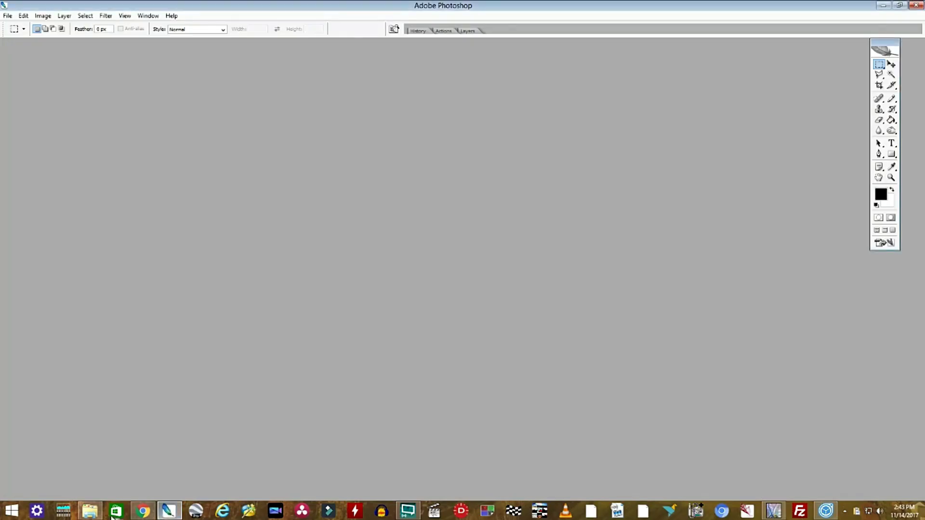
left_click(97, 515)
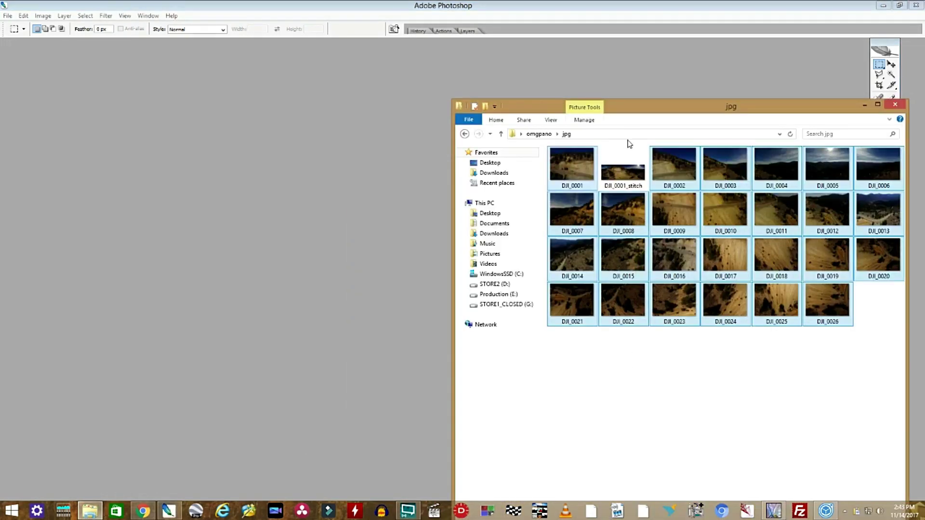
left_click(626, 175)
left_click_drag(627, 174, 361, 170)
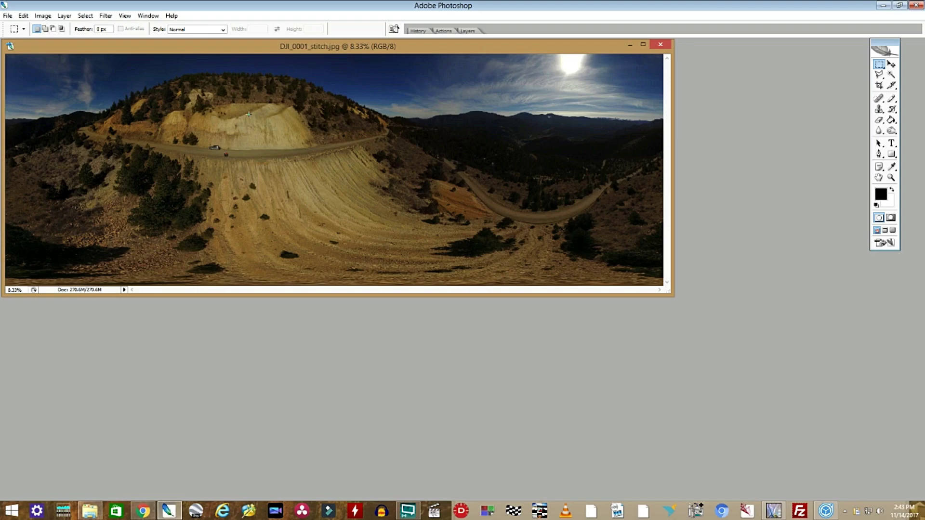
Step: Open Canvas Size, anchor at bottom centre, and show the 16384 × 5773 size in pixels
left_click(46, 18)
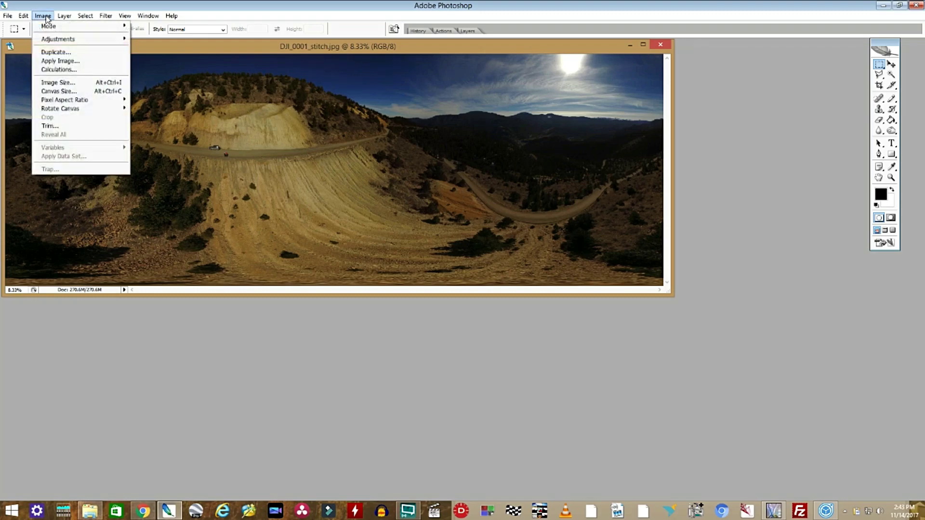
left_click(57, 92)
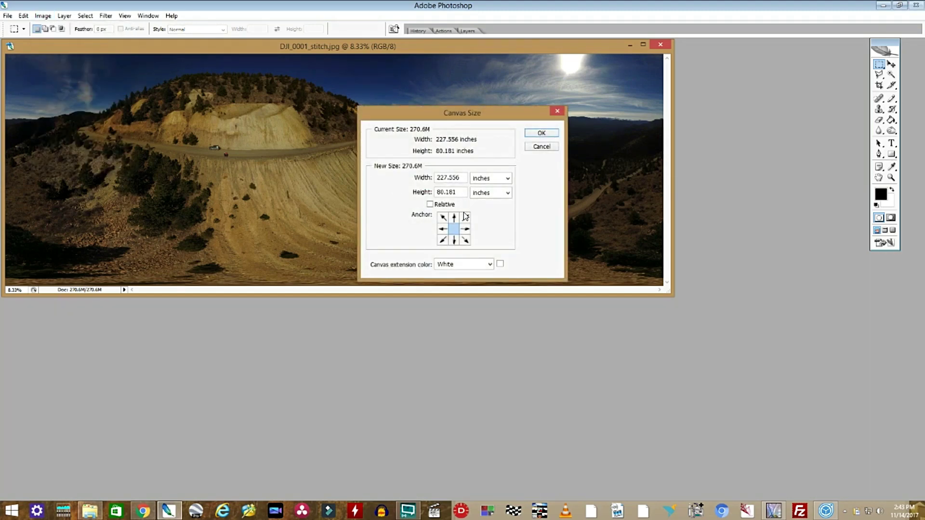
left_click(454, 241)
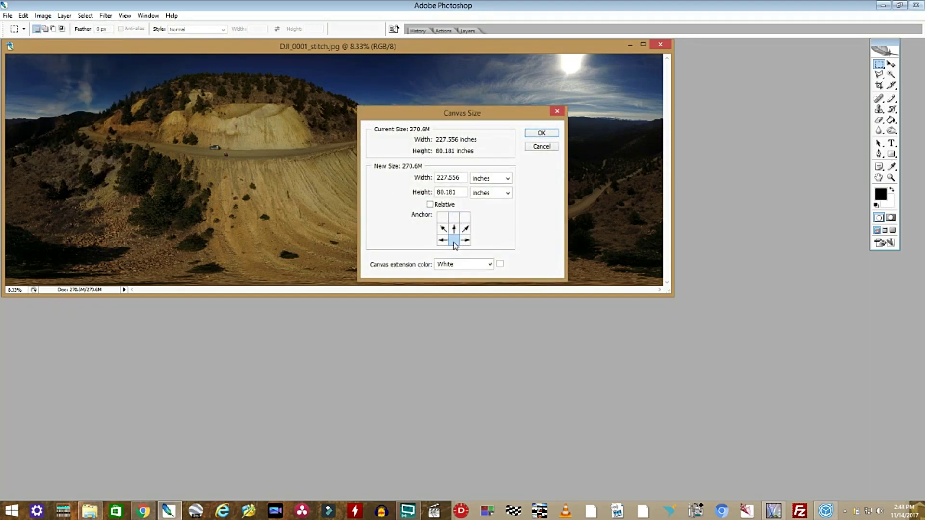
left_click(507, 179)
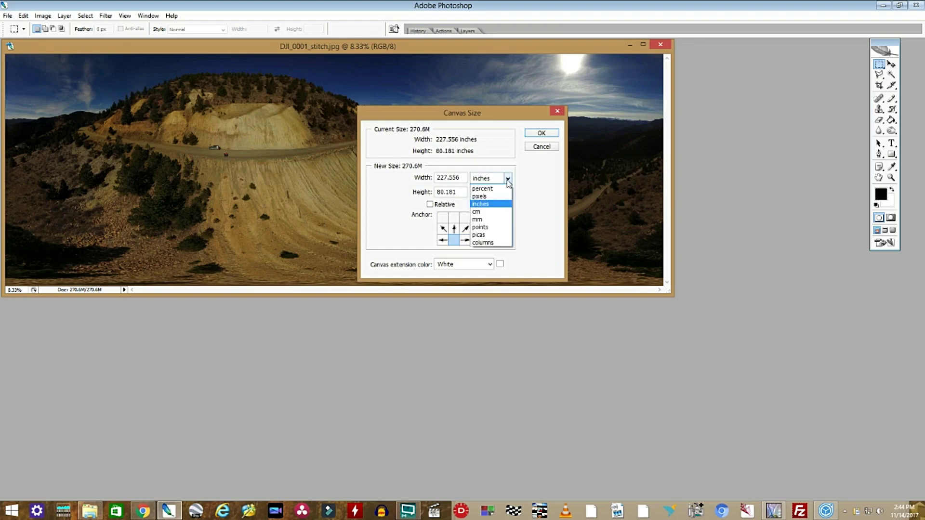
left_click(492, 200)
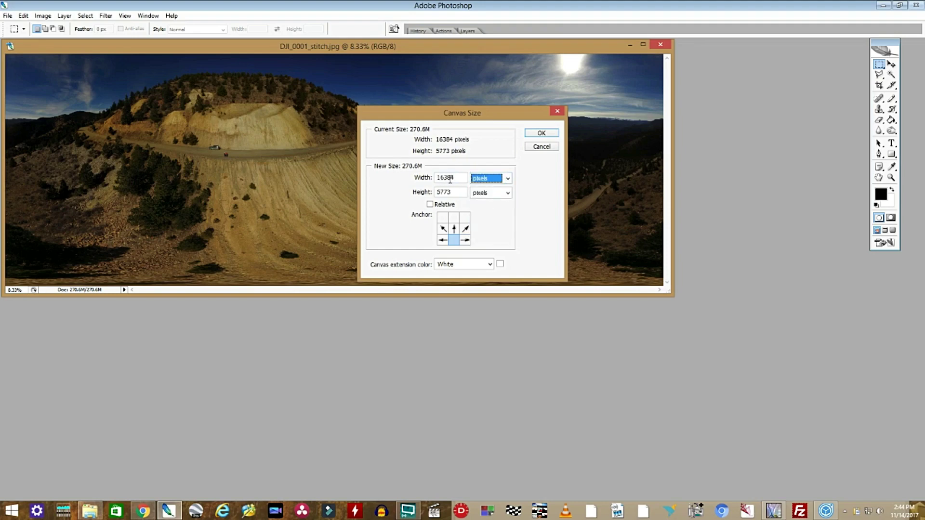
Step: Halve 16384 to 8192 in Google's calculator, then return to Photoshop
left_click(143, 511)
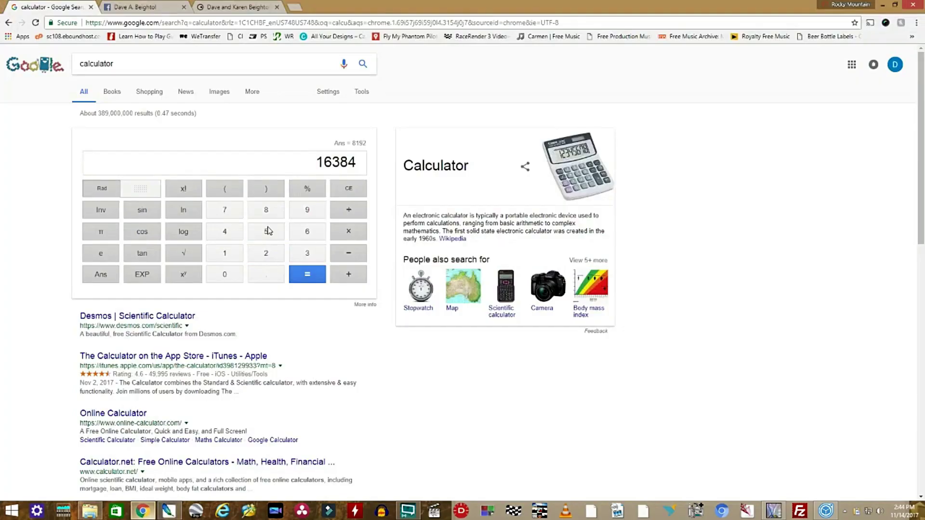
left_click(350, 214)
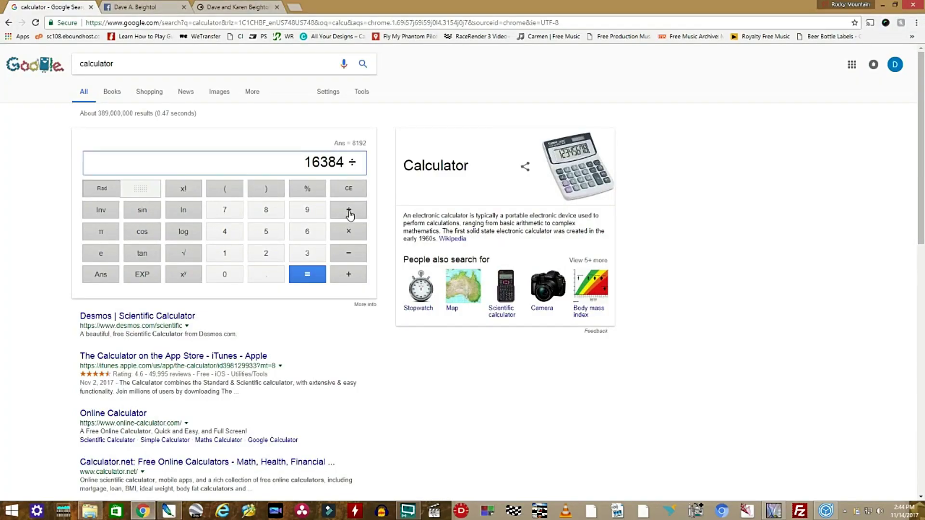
left_click(264, 258)
left_click(297, 276)
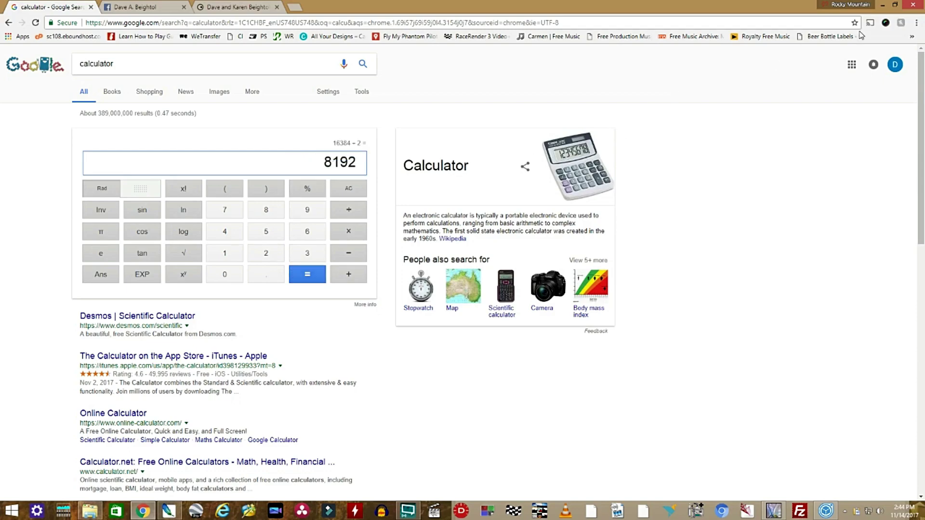
left_click(883, 4)
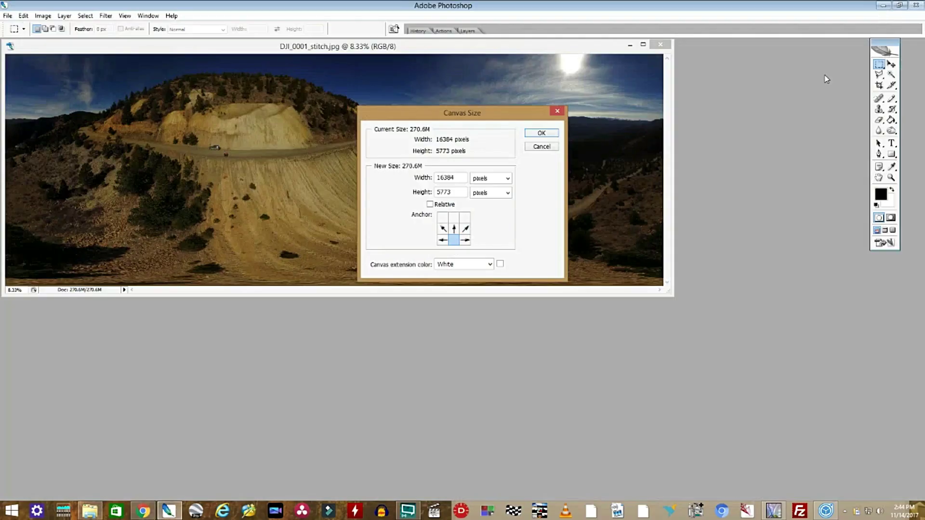
Step: Set the canvas height to 8192 pixels and marquee-select the new white band
left_click(459, 193)
key("BackSpace")
key("BackSpace")
key("BackSpace")
key("BackSpace")
type("8192")
left_click(539, 134)
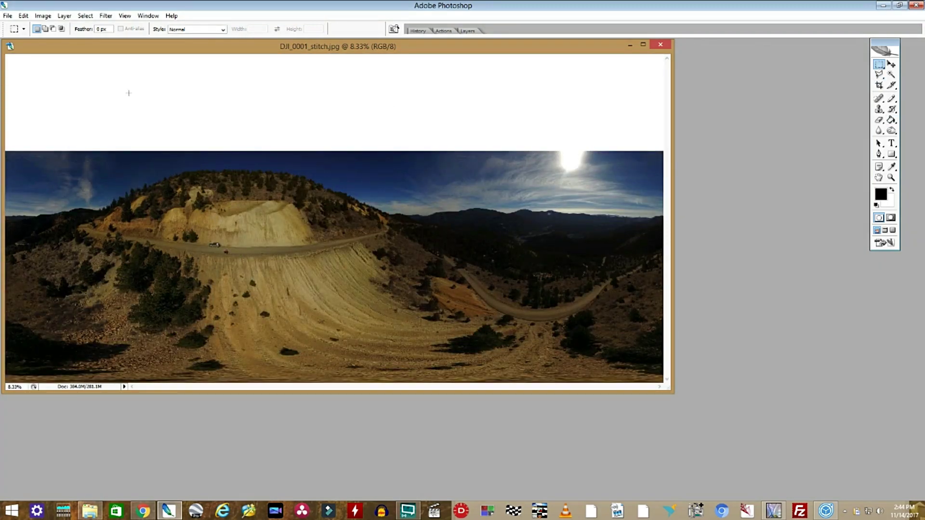
left_click_drag(19, 69, 660, 153)
Step: Sample the dark navy sky as foreground colour and paint-bucket fill the top strip
left_click(892, 121)
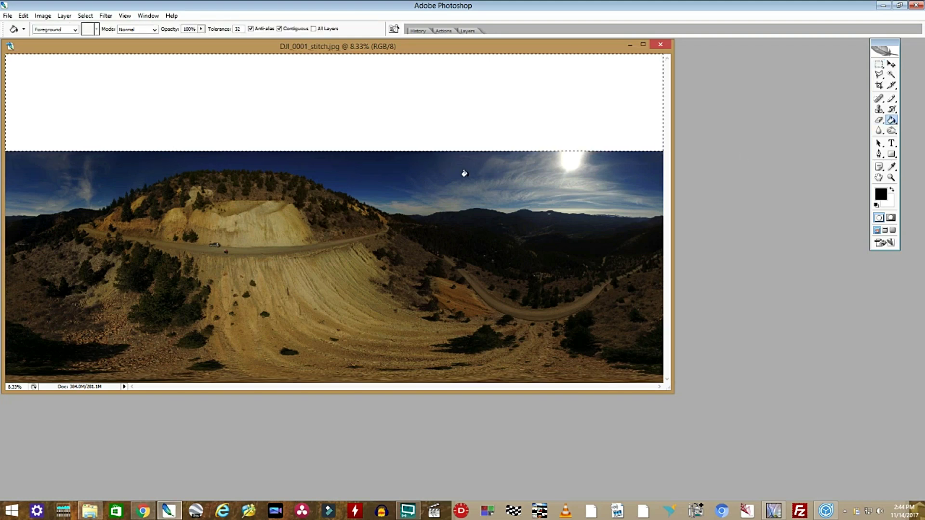
left_click(882, 195)
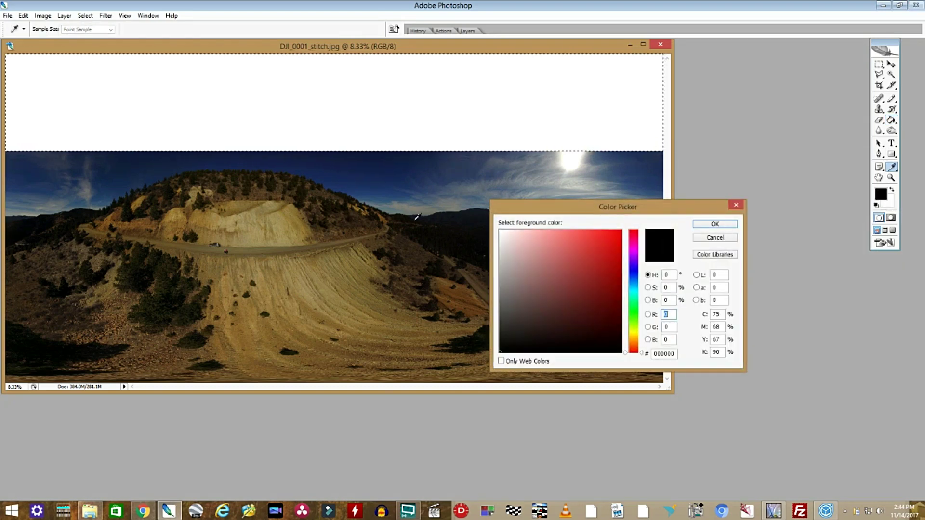
left_click(308, 153)
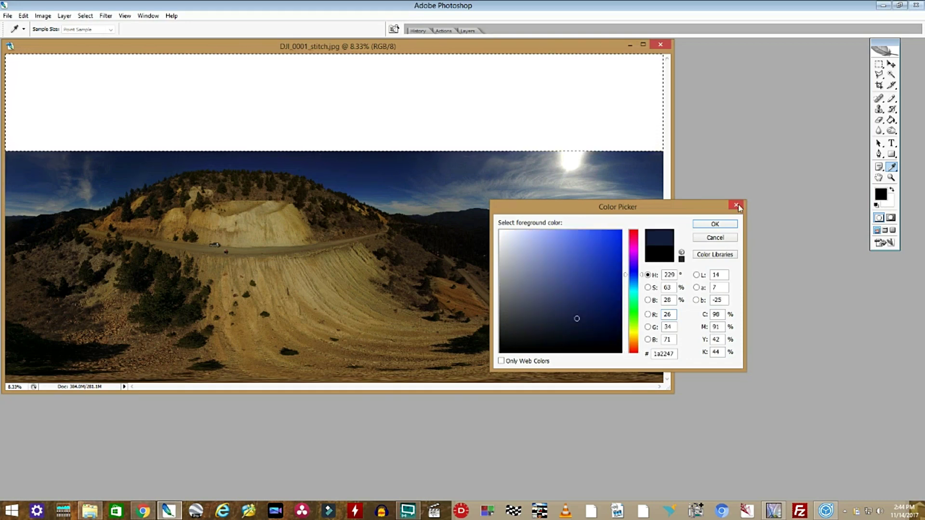
key("g")
left_click(727, 225)
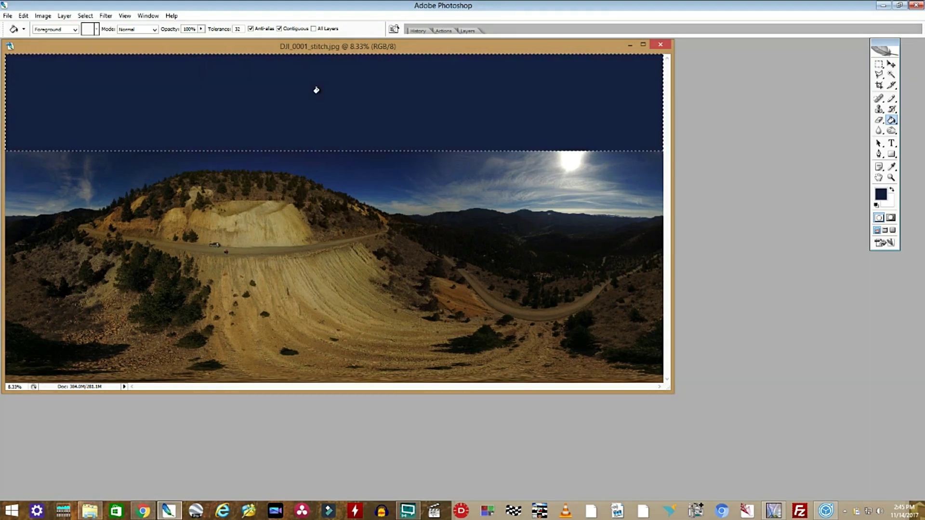
left_click(879, 64)
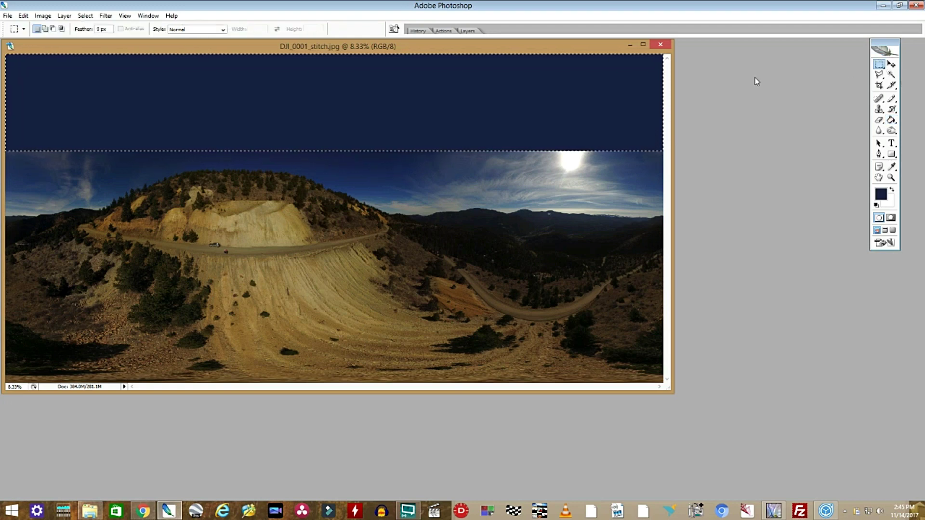
Step: Deselect and save over DJI_0001_stitch.jpg at JPEG quality 10 (Maximum)
left_click(440, 105)
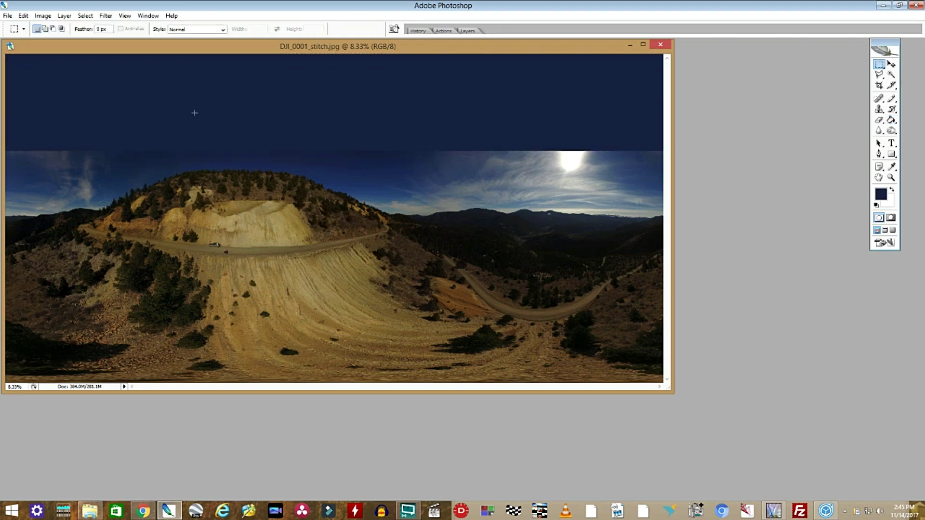
left_click(8, 16)
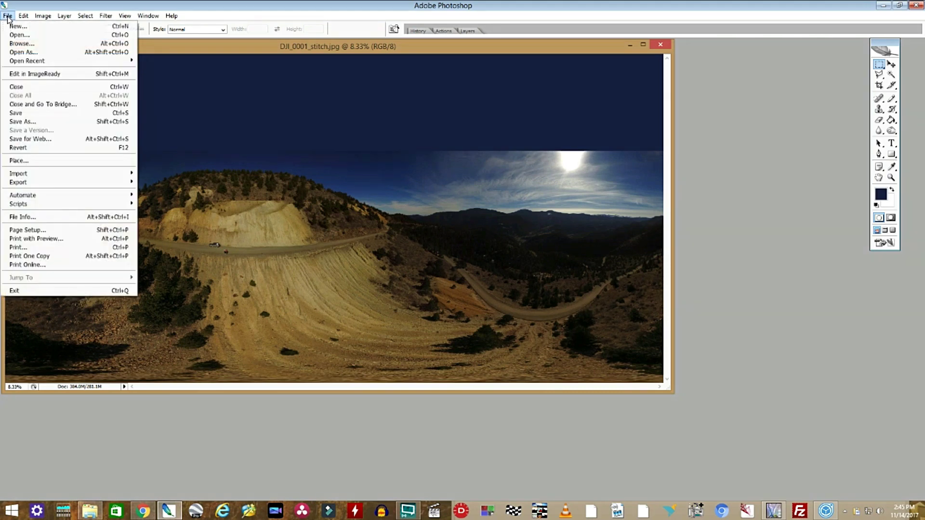
left_click(15, 114)
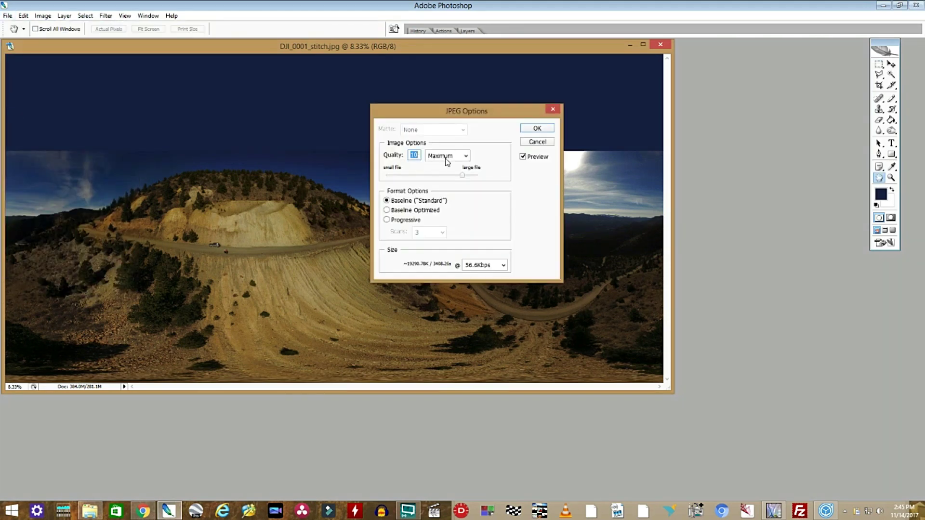
left_click(465, 156)
left_click(437, 182)
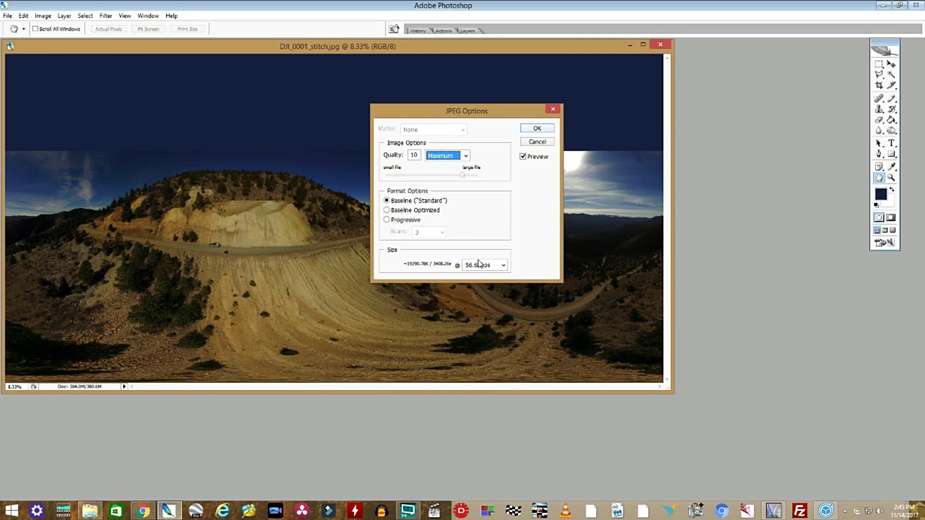
left_click(536, 128)
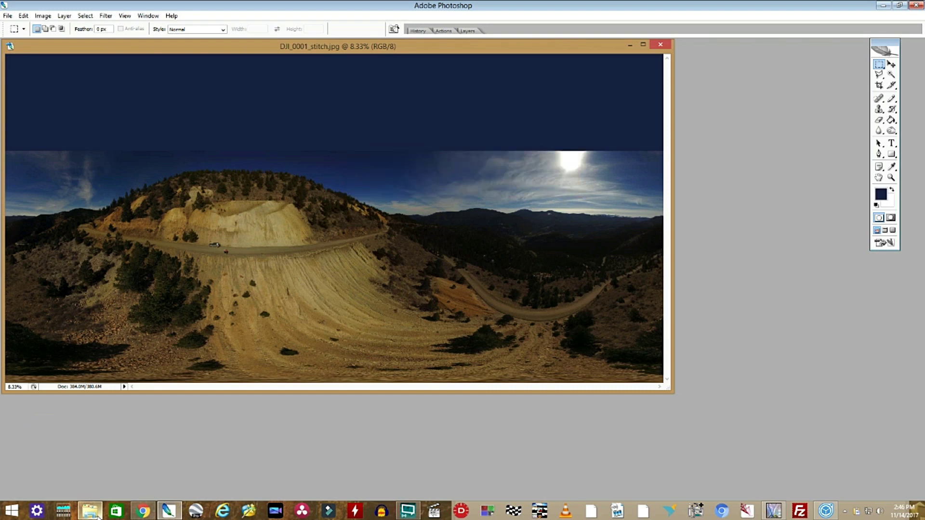
Step: Select DJI_0001_stitch.jpg in the omgpano\jpg folder and open its metadata editor
left_click(773, 510)
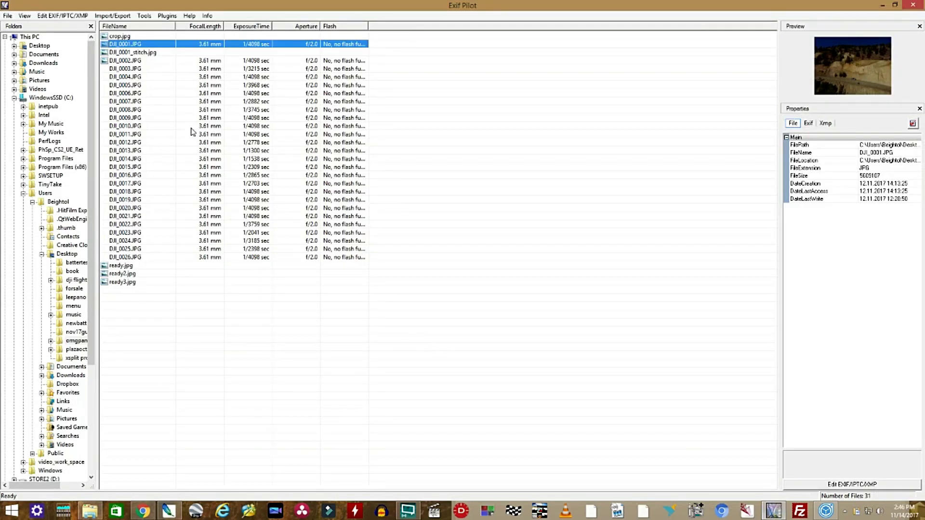
left_click(126, 52)
left_click(50, 340)
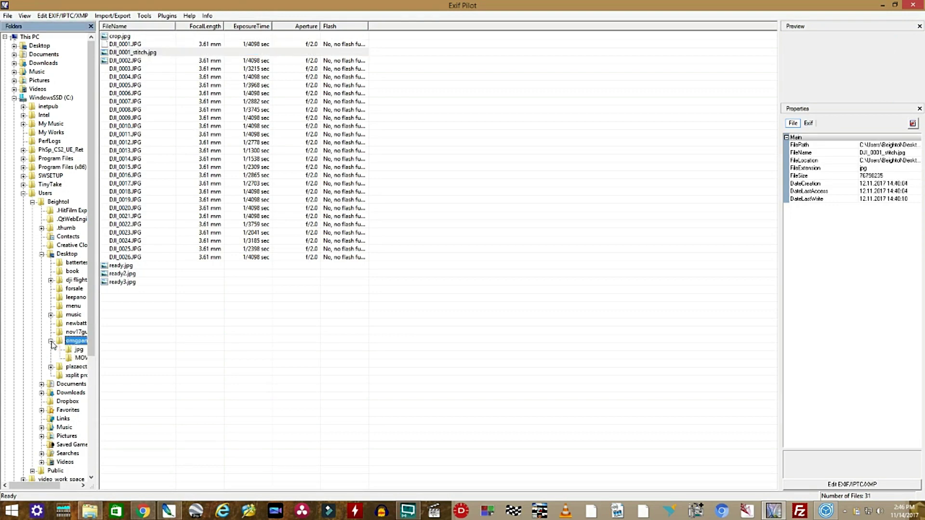
left_click(79, 350)
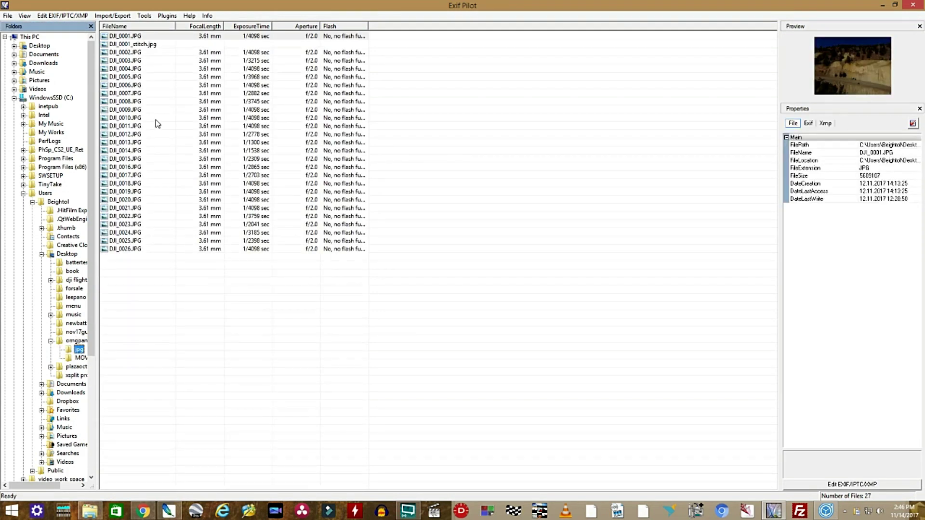
left_click(142, 44)
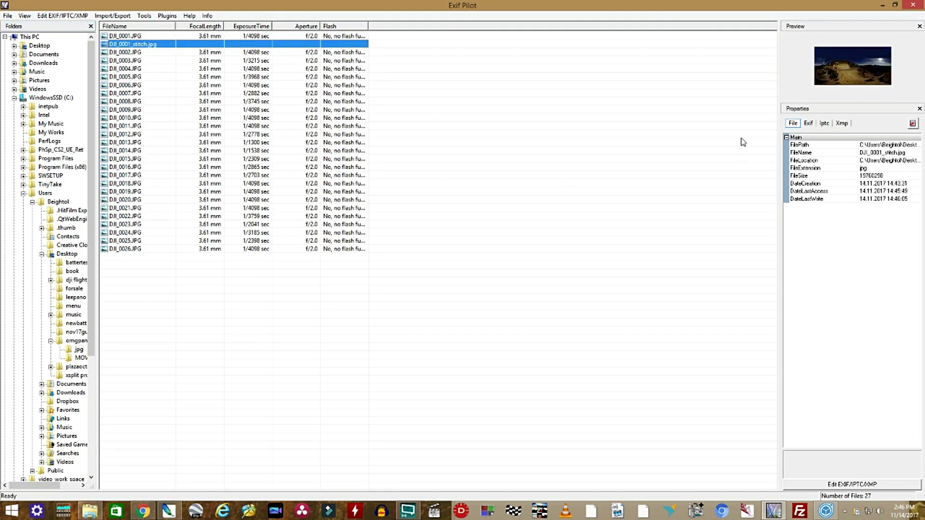
left_click(808, 123)
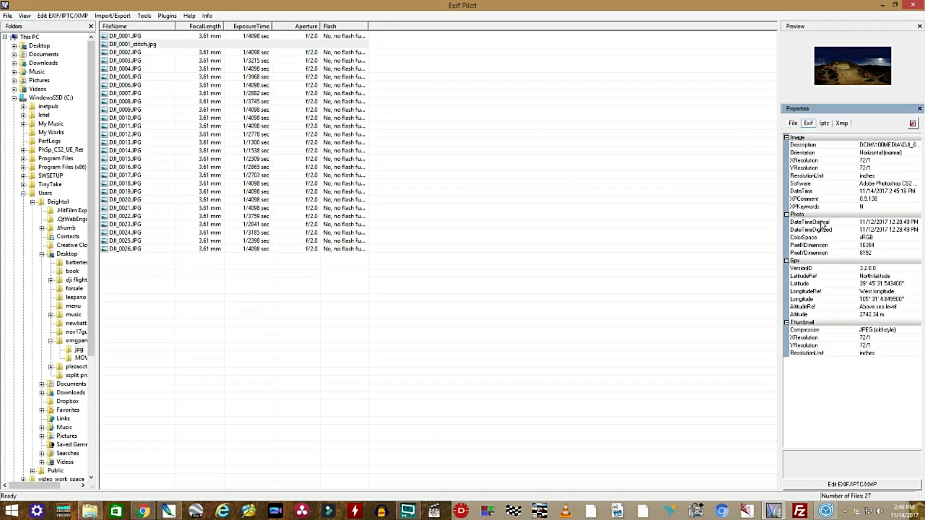
left_click(809, 484)
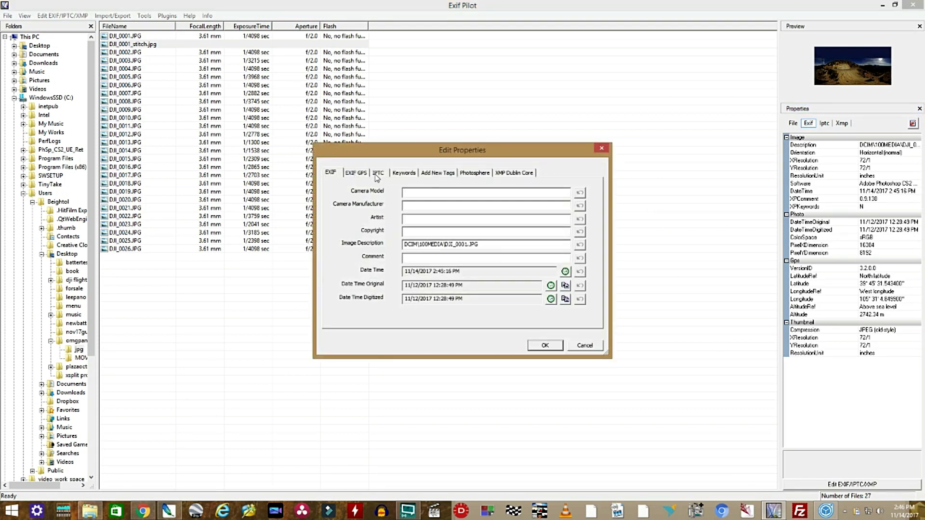
Step: On the Photosphere tab, set MS ICE, panorama viewer True and equirectangular projection, then begin the cropped width
left_click(406, 174)
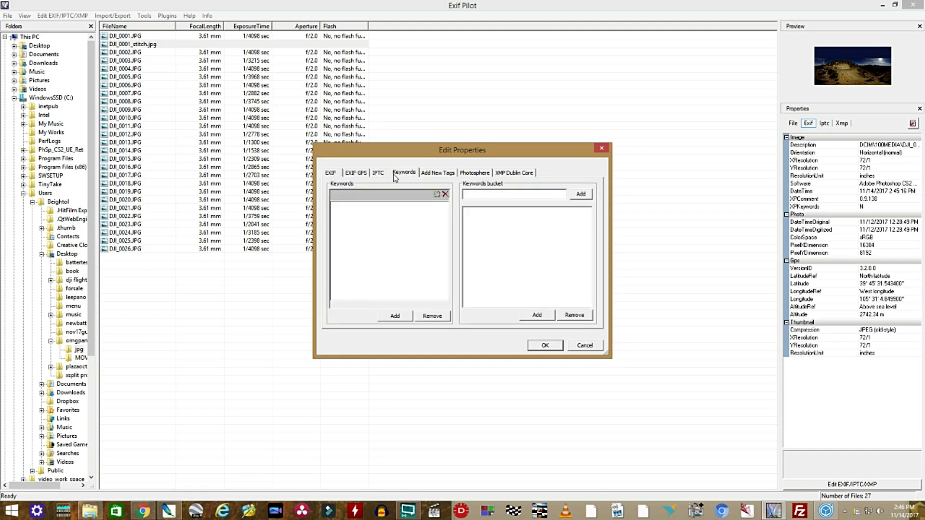
left_click(436, 173)
left_click(473, 174)
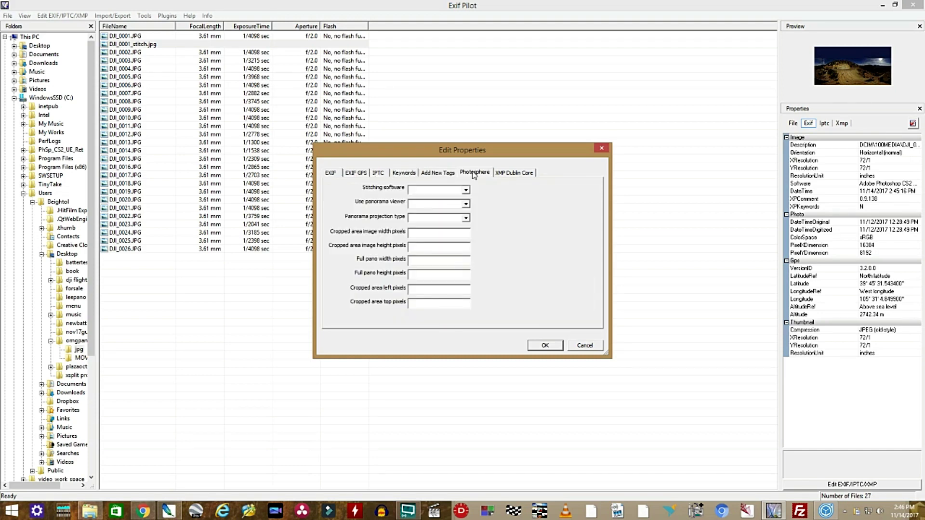
left_click(466, 190)
left_click(439, 189)
left_click(450, 202)
left_click(430, 214)
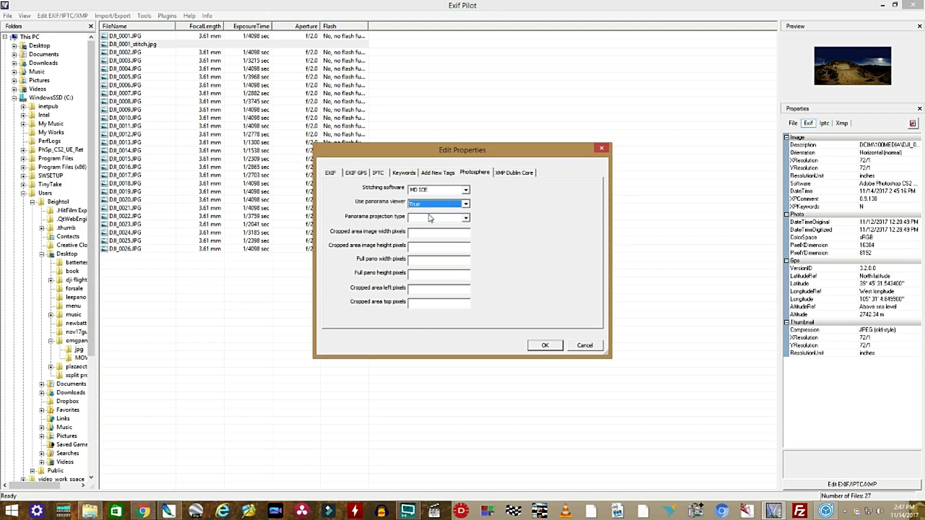
left_click(465, 217)
left_click(431, 227)
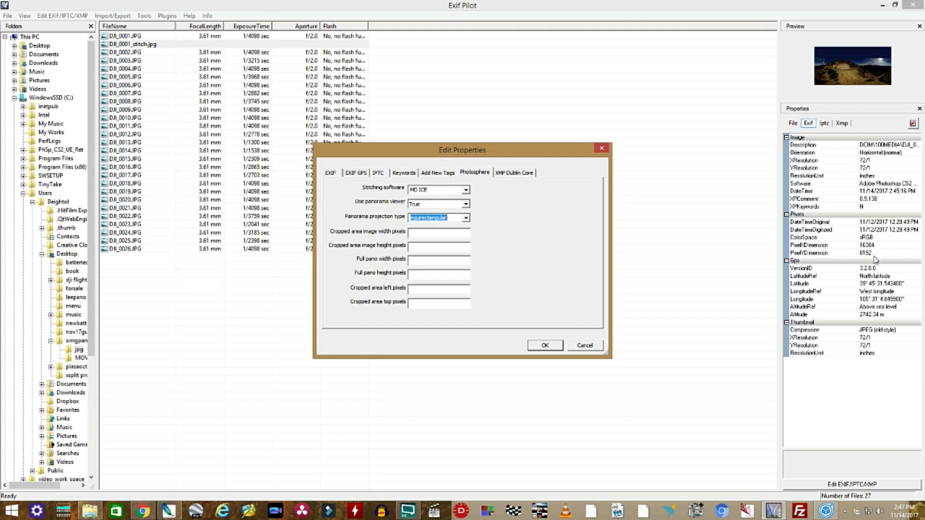
left_click(446, 235)
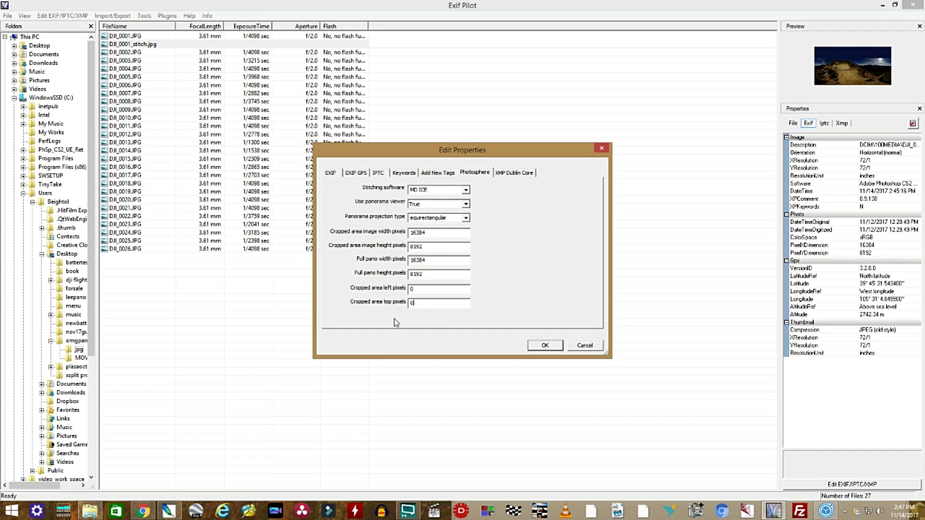
Step: Write the Photosphere tags to the file and bring up the omgpano jpg folder in Explorer
left_click(553, 346)
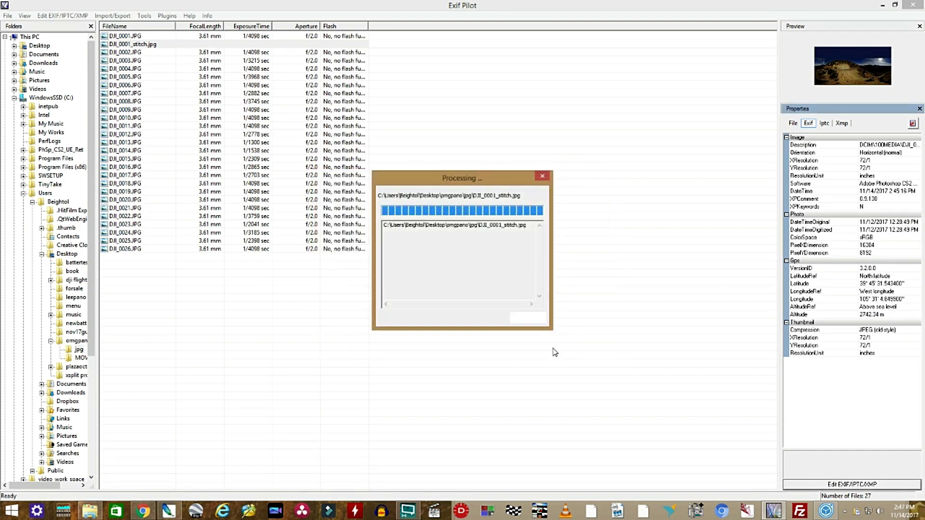
left_click(528, 318)
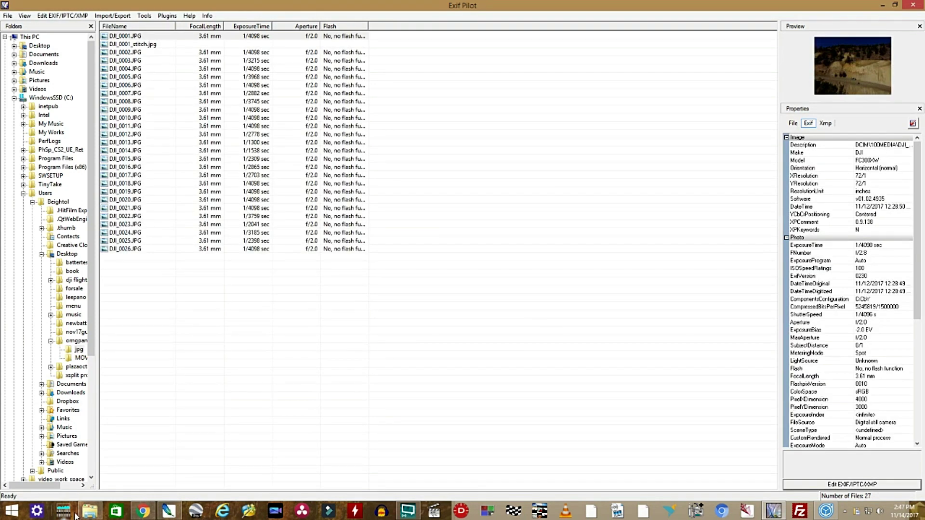
left_click(90, 512)
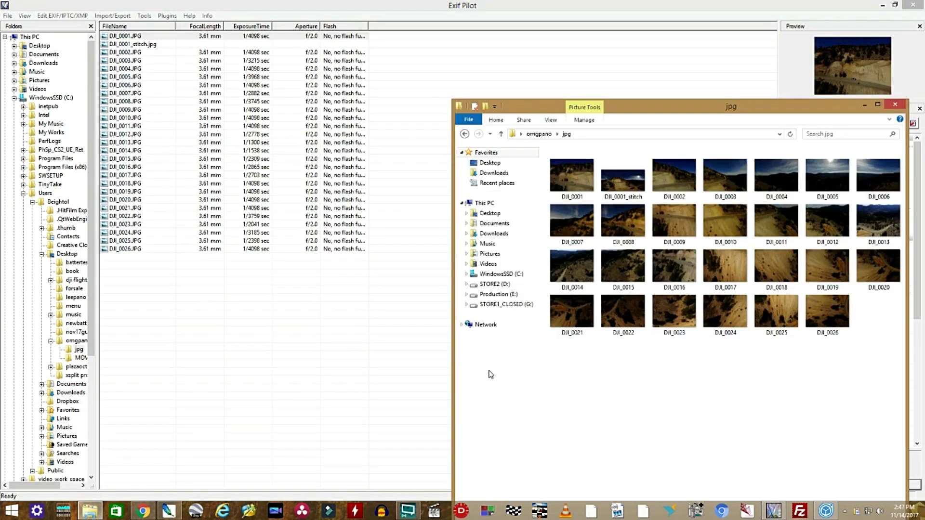
Step: Confirm in DJI_0001_stitch's Details properties that it is 16384 × 8192
left_click(629, 181)
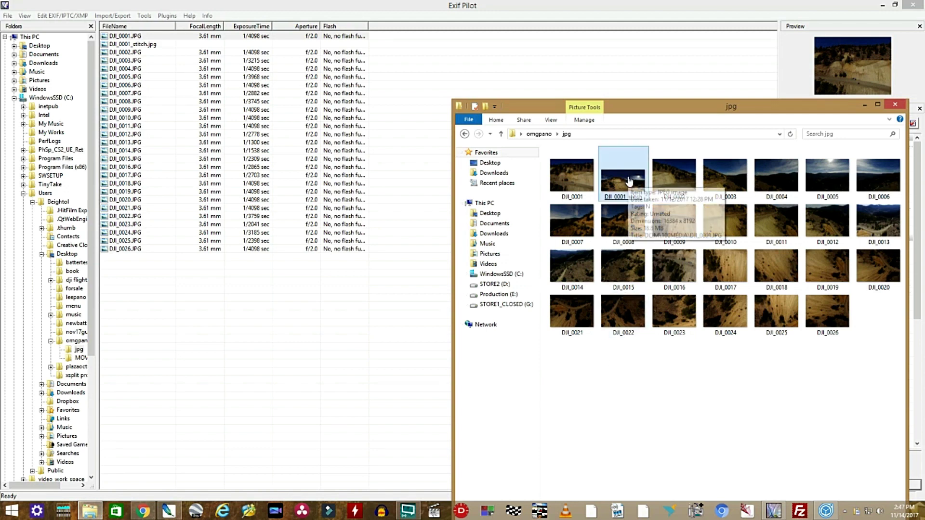
right_click(629, 181)
left_click(661, 398)
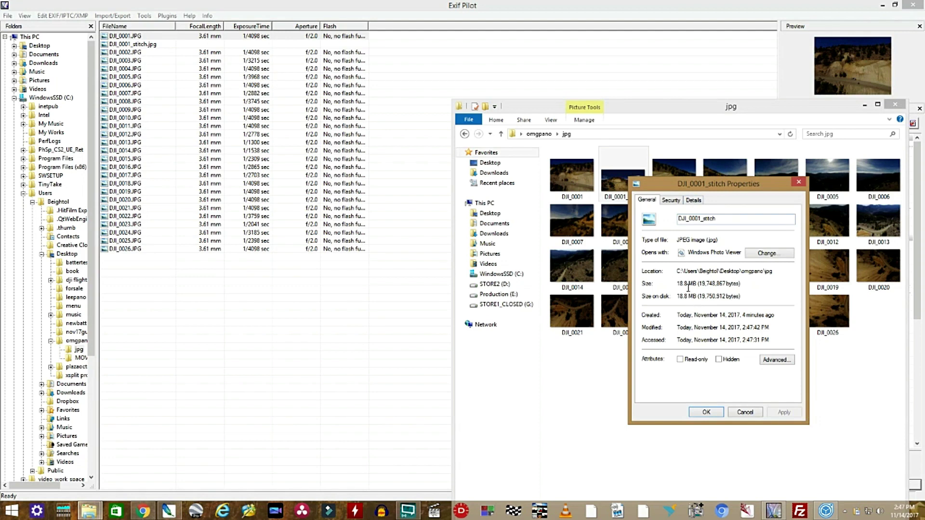
left_click(692, 200)
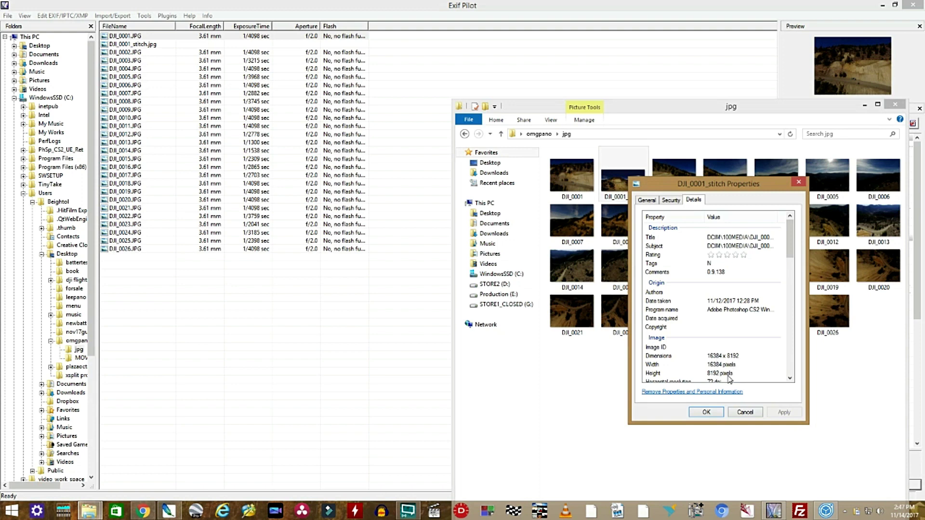
left_click(744, 413)
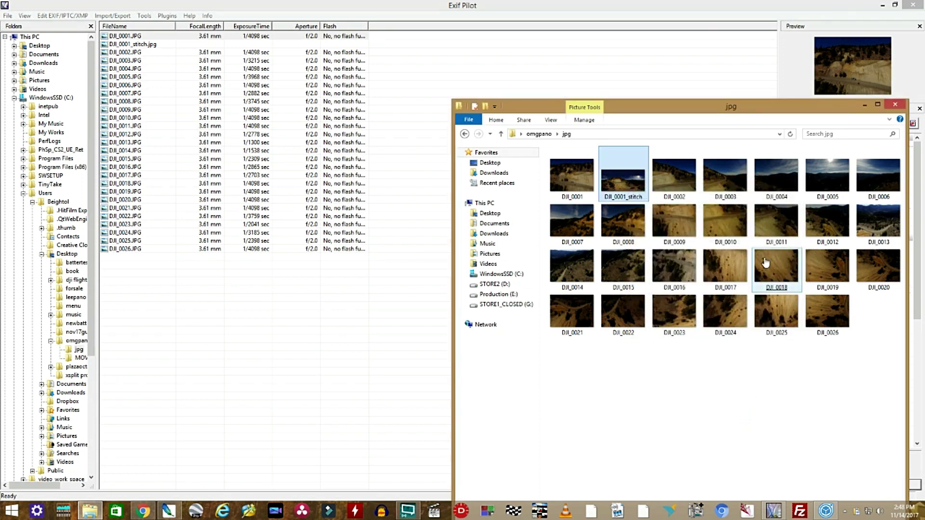
Step: Add DJI_0001_stitch to the Facebook post, keep its starting view, and publish it as a 360 photo
left_click(143, 511)
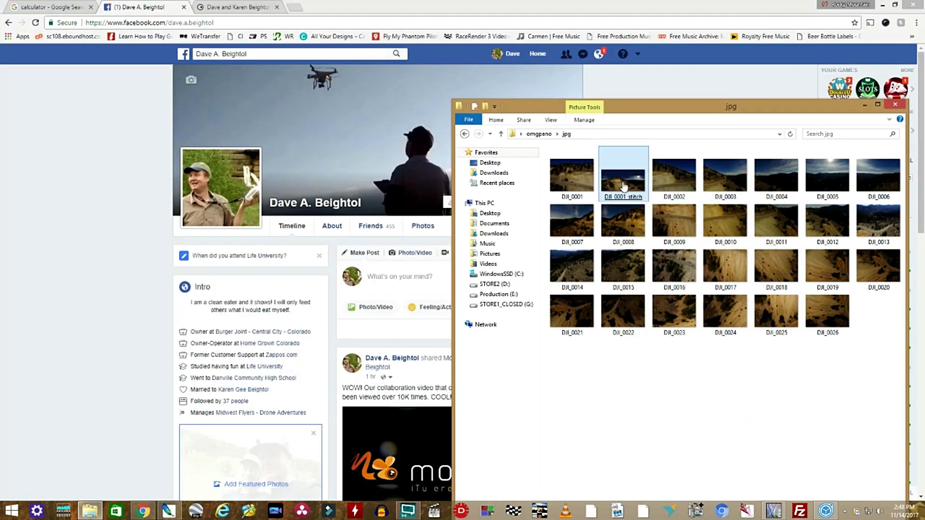
left_click_drag(624, 179, 475, 296)
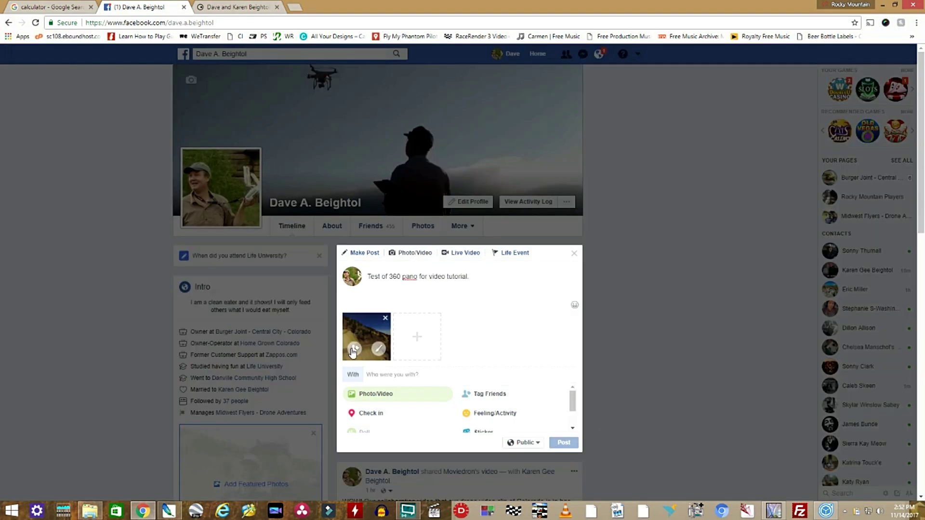
left_click(379, 349)
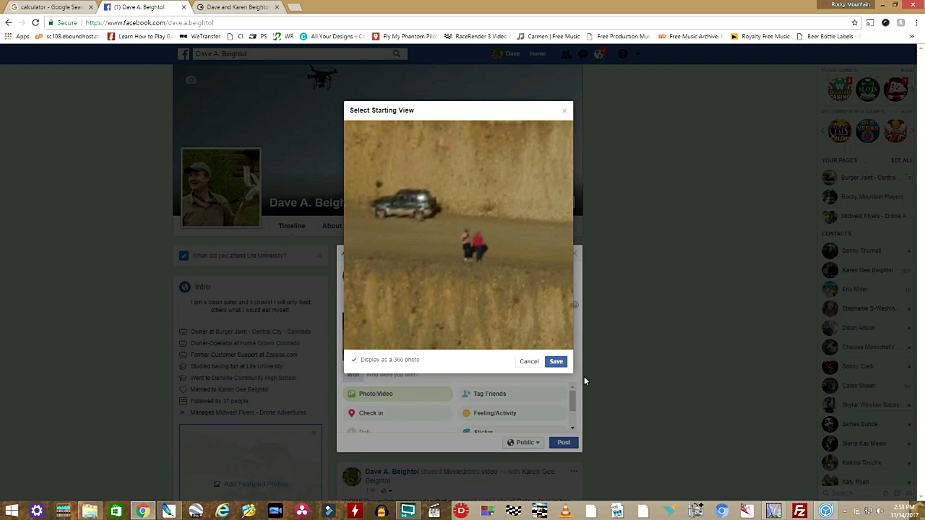
left_click(555, 362)
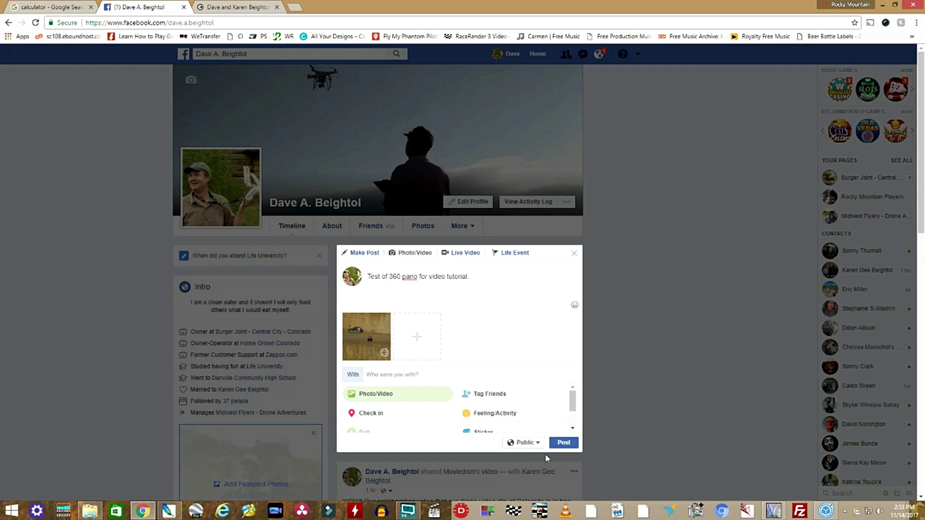
left_click(569, 443)
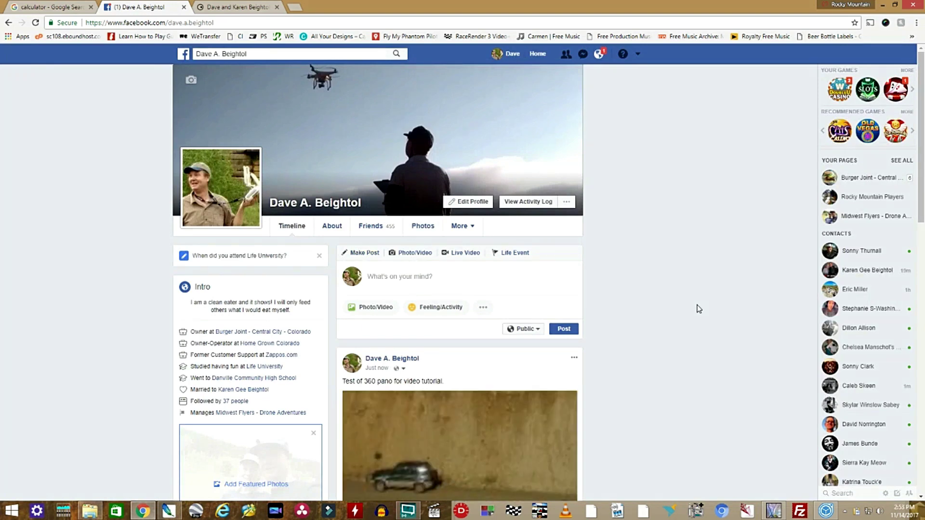
Step: Open the new 360 post and accept Idaho Springs, Colorado as its location
scroll(696, 307, "down", 4)
scroll(698, 309, "down", 1)
scroll(699, 310, "up", 1)
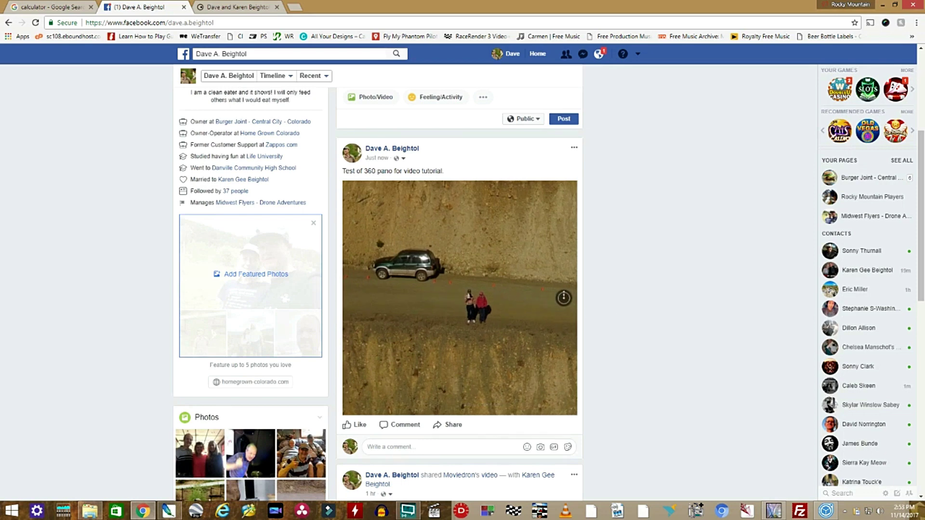
left_click(498, 300)
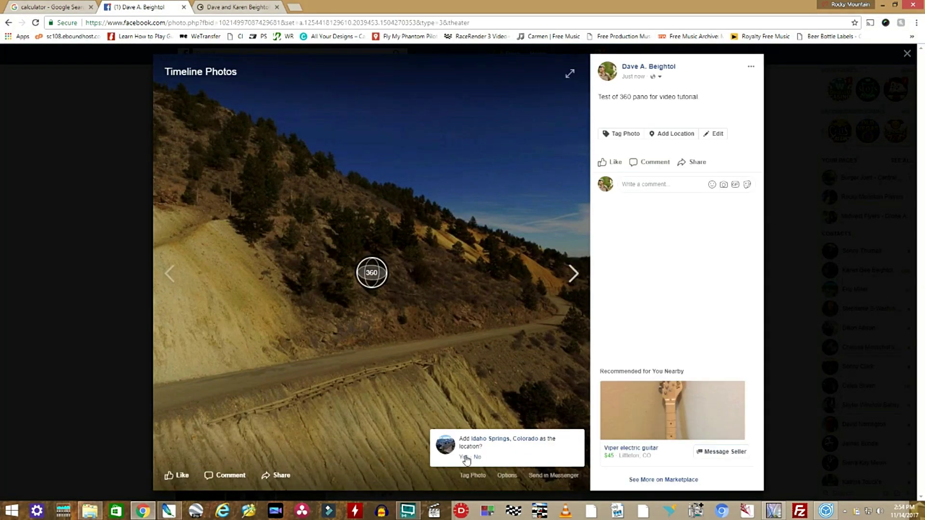
left_click(464, 458)
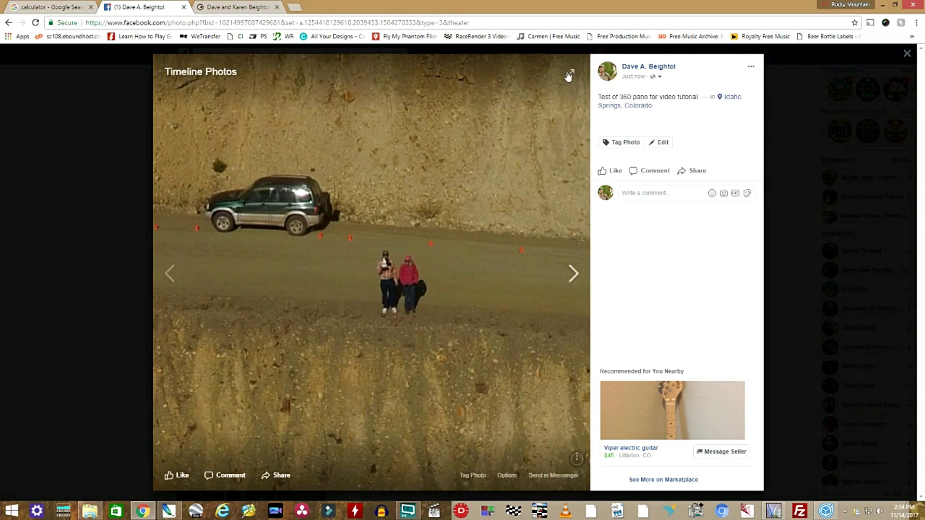
Step: View the 360 photo full screen, then exit and close the viewer
left_click(569, 75)
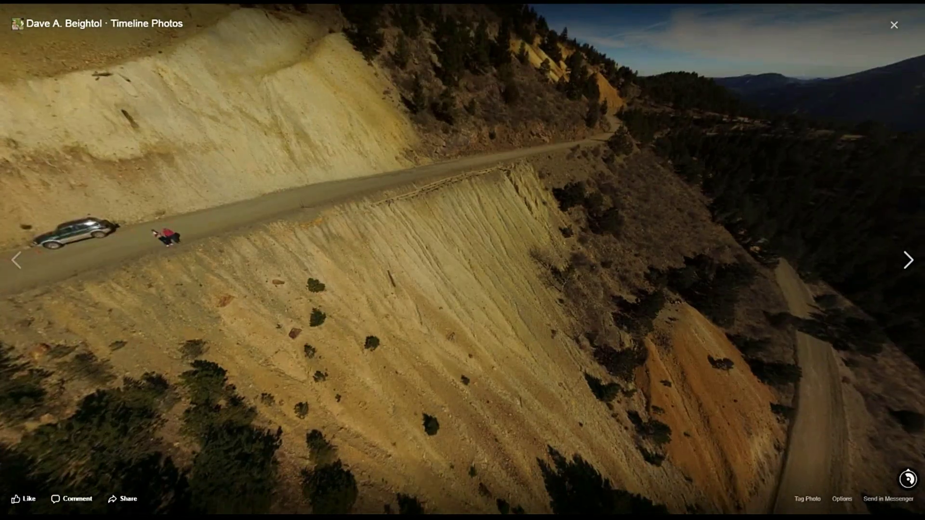
key("Escape")
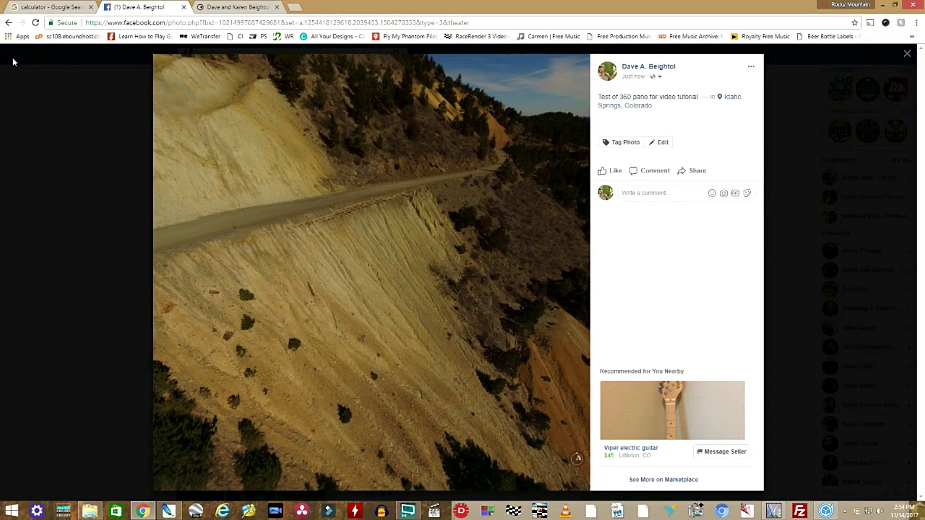
left_click(12, 56)
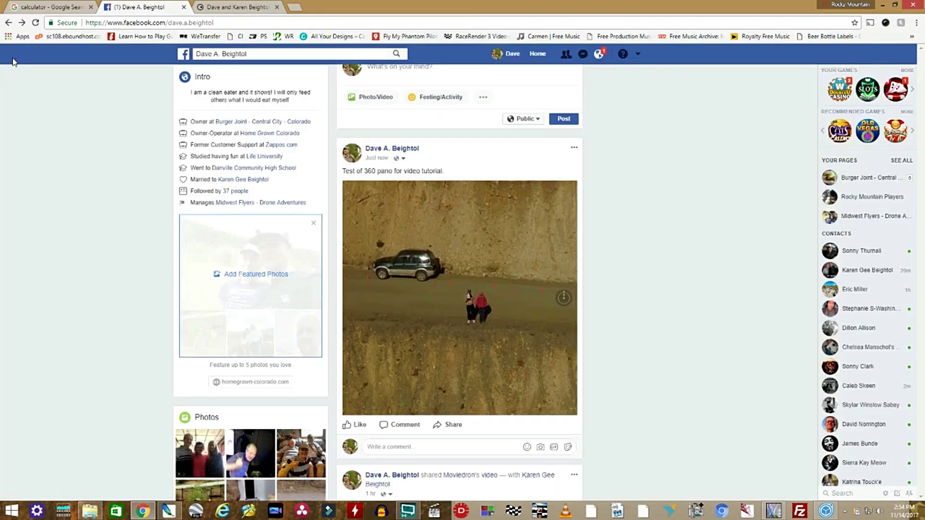
Step: Start a new Kuula upload and drop DJI_0001_stitch.jpg from Explorer onto it
left_click(242, 9)
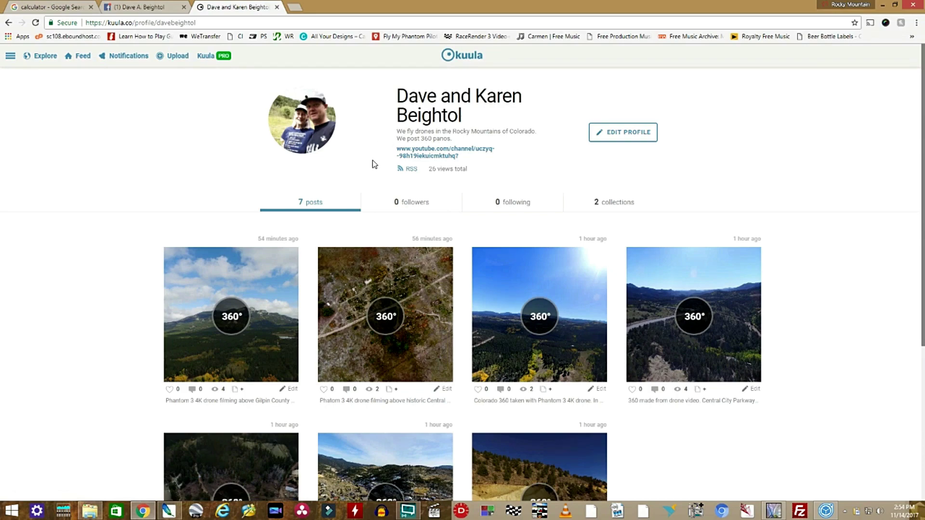
scroll(848, 283, "down", 2)
scroll(848, 283, "down", 3)
scroll(847, 283, "up", 5)
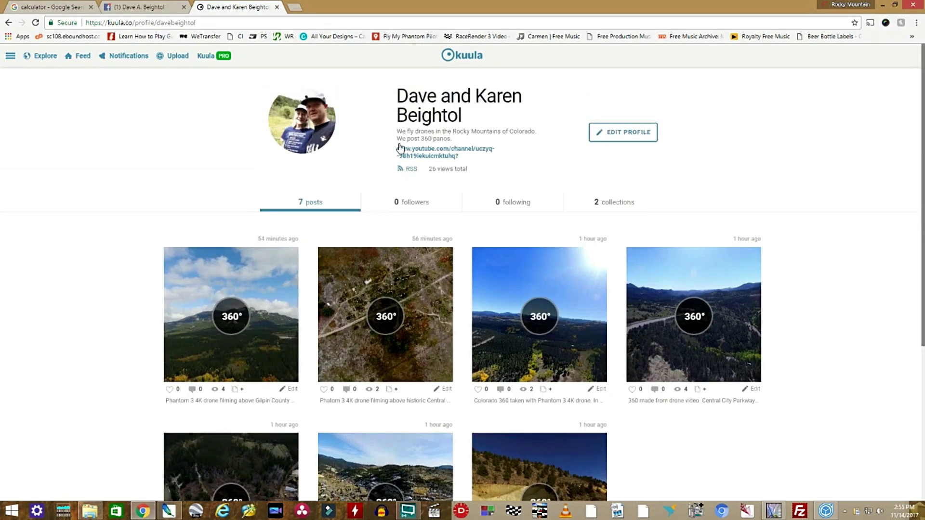
left_click(178, 56)
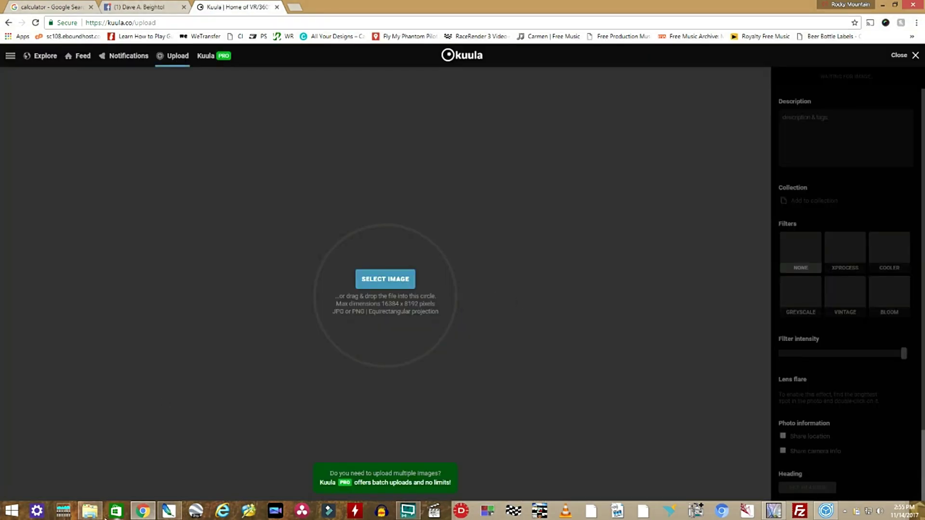
left_click(90, 510)
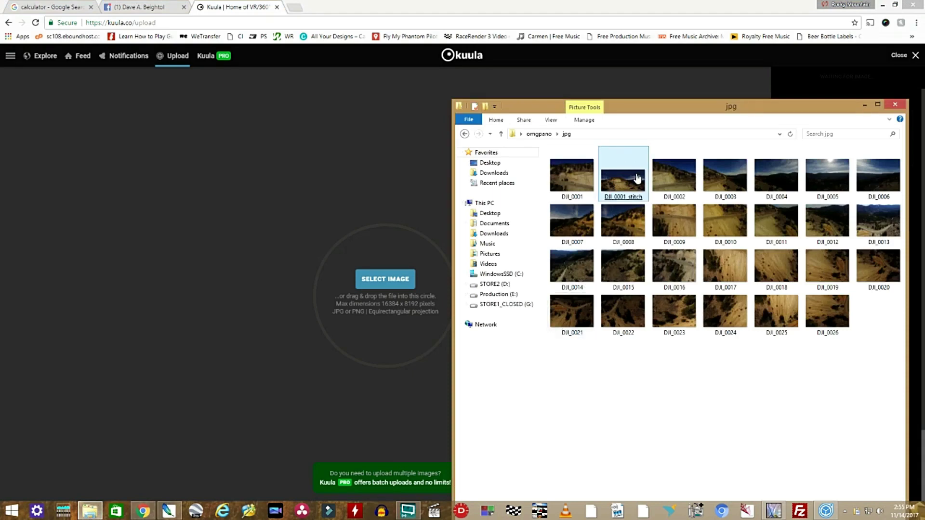
left_click_drag(635, 179, 382, 239)
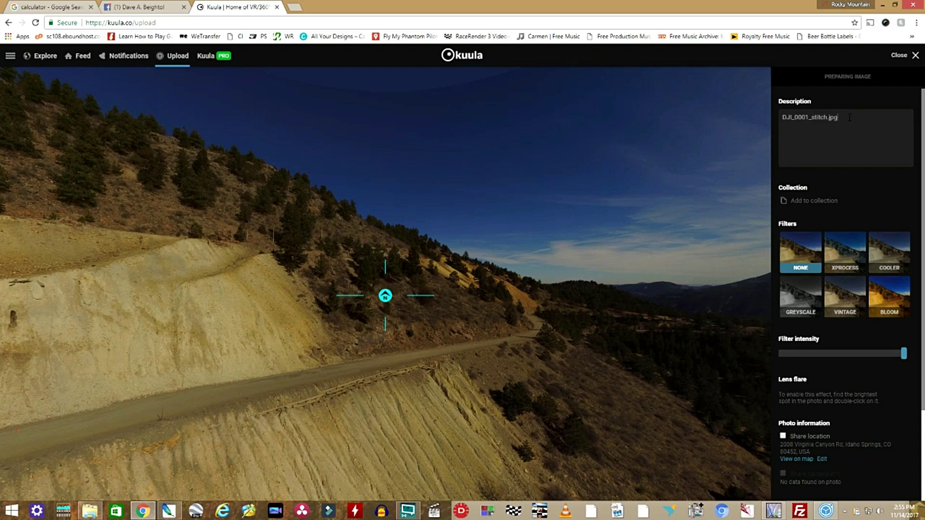
Step: Replace the file-name description with a keyword note ending in #colorado #drone #omgroad #RMF
key("BackSpace")
key("BackSpace")
key("BackSpace")
key("BackSpace")
key("BackSpace")
key("BackSpace")
key("BackSpace")
key("BackSpace")
key("BackSpace")
key("BackSpace")
key("BackSpace")
key("BackSpace")
key("BackSpace")
key("BackSpace")
key("BackSpace")
key("BackSpace")
key("BackSpace")
key("BackSpace")
type("This is your description. Use keywords here. Also be sure to tag so it will be")
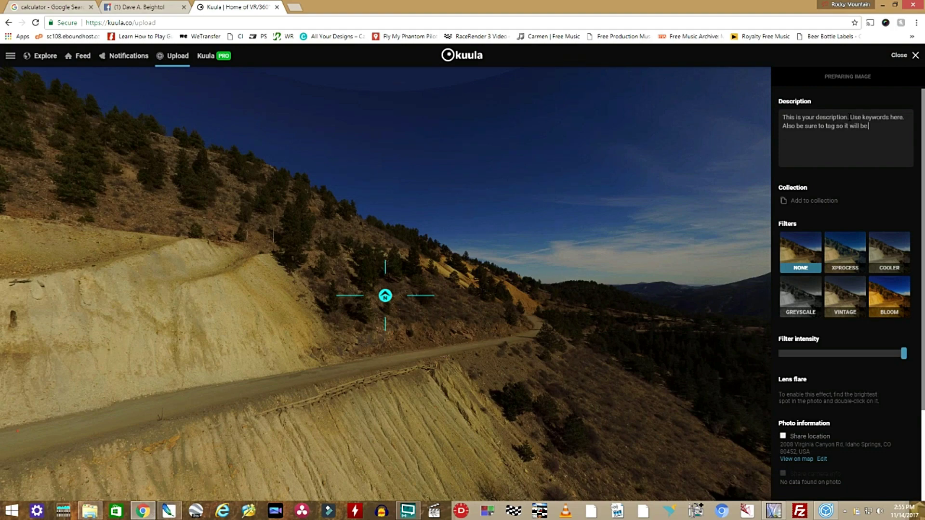
type(" found in the search. #colorado #drone #omgroad #RMF")
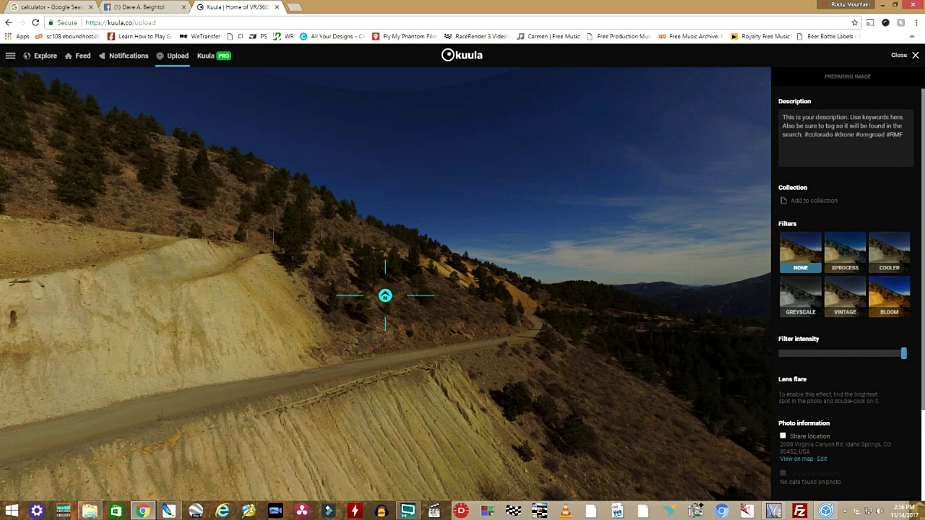
scroll(799, 264, "down", 1)
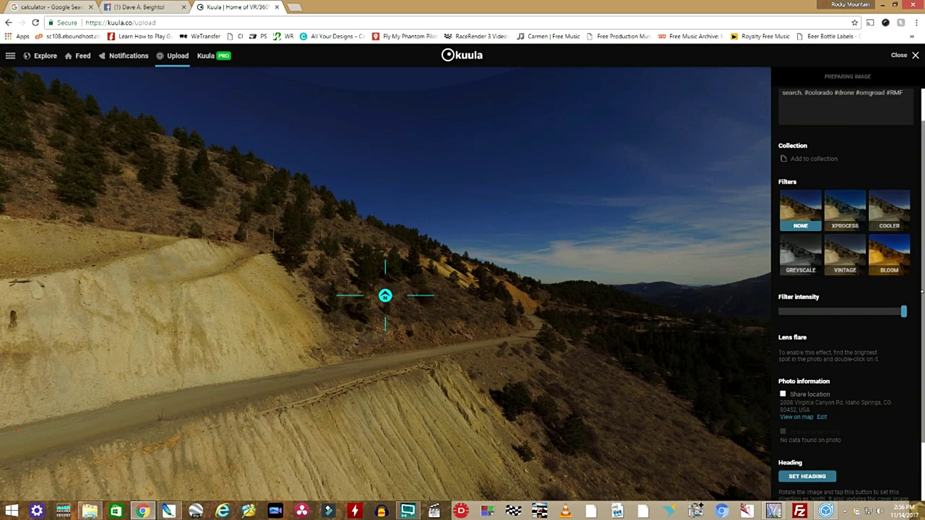
Step: Add a lens flare on the sun and turn it down to a faint glow
scroll(922, 337, "down", 2)
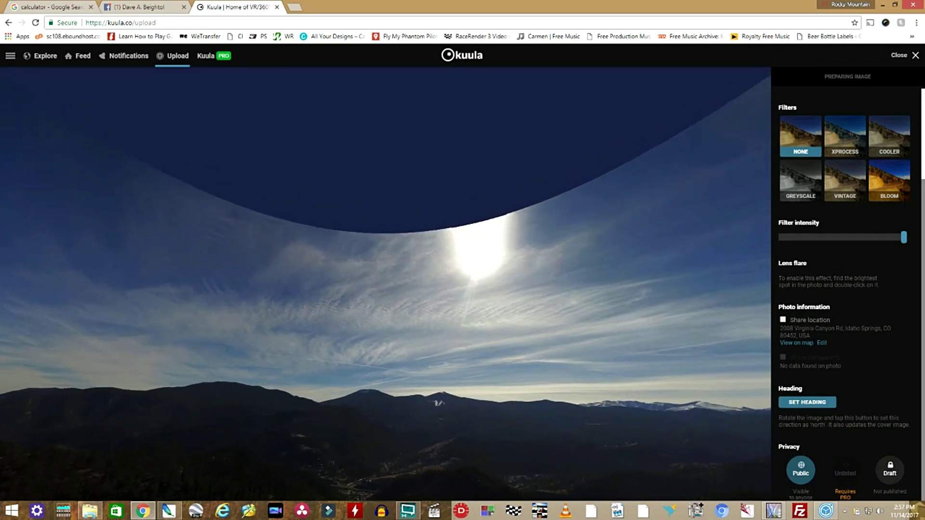
double_click(479, 260)
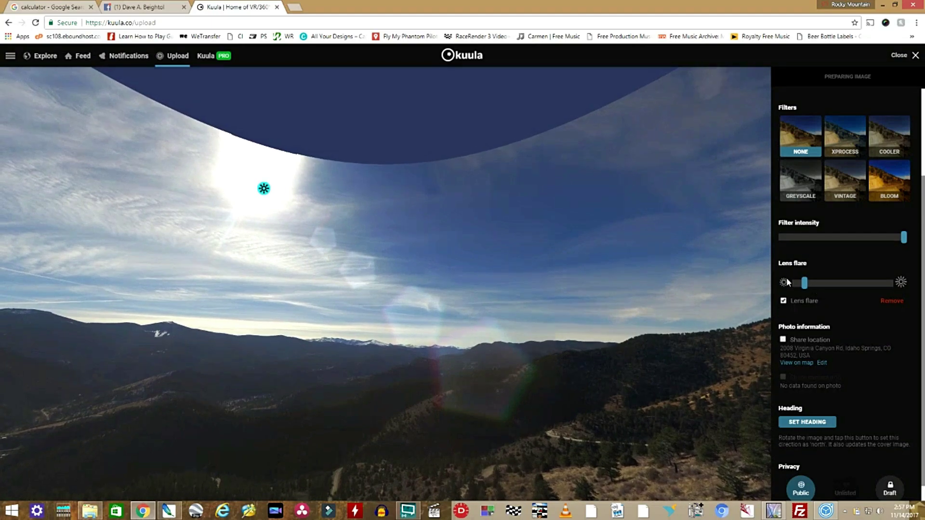
mouse_move(804, 284)
left_mouse_down()
mouse_move(820, 284)
mouse_move(797, 285)
left_mouse_up()
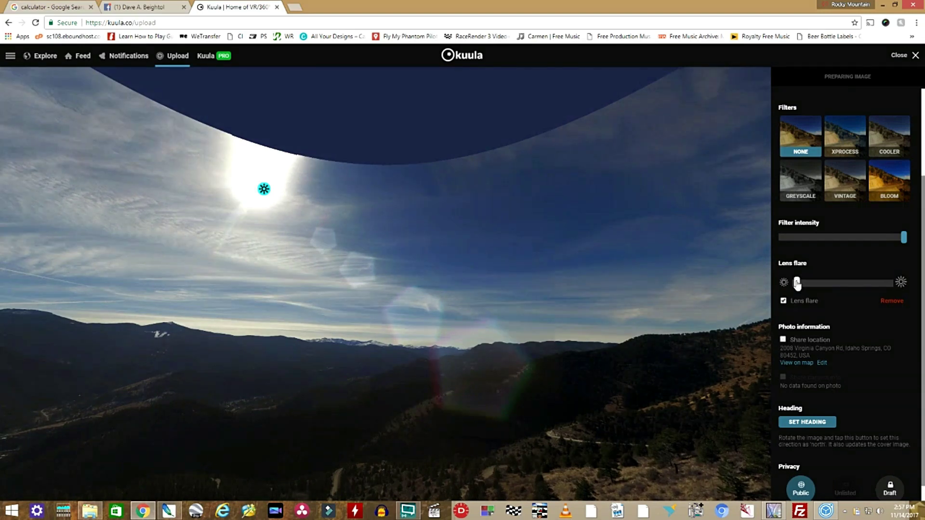
Step: Set the current roadside-hillside view as the panorama's heading
scroll(818, 337, "down", 1)
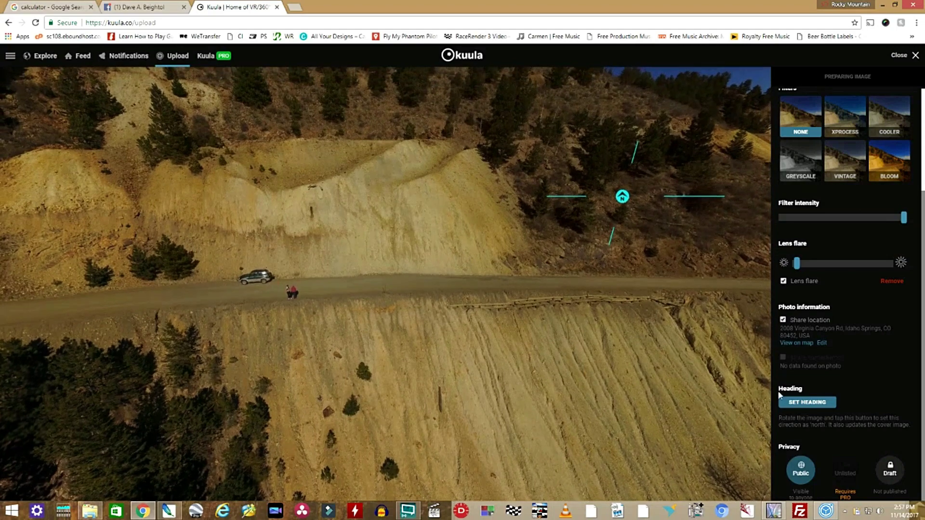
left_click(804, 405)
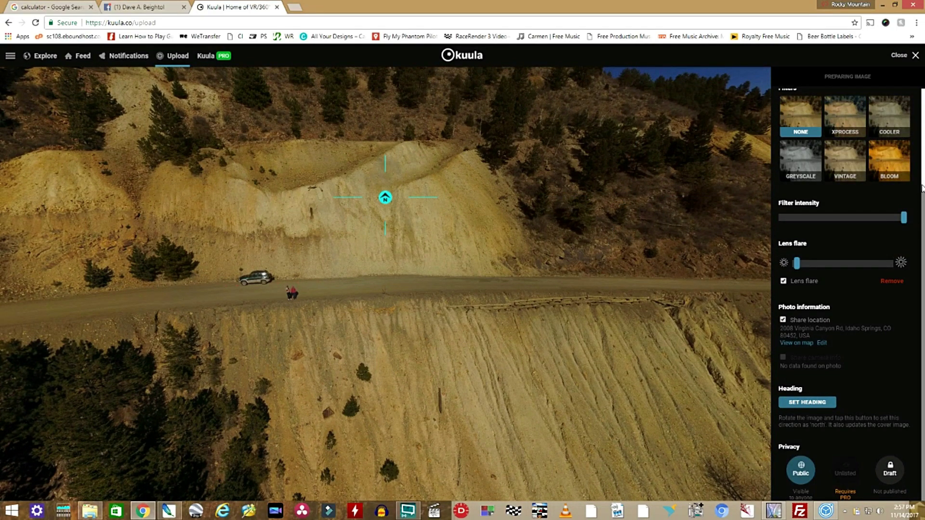
scroll(923, 179, "up", 3)
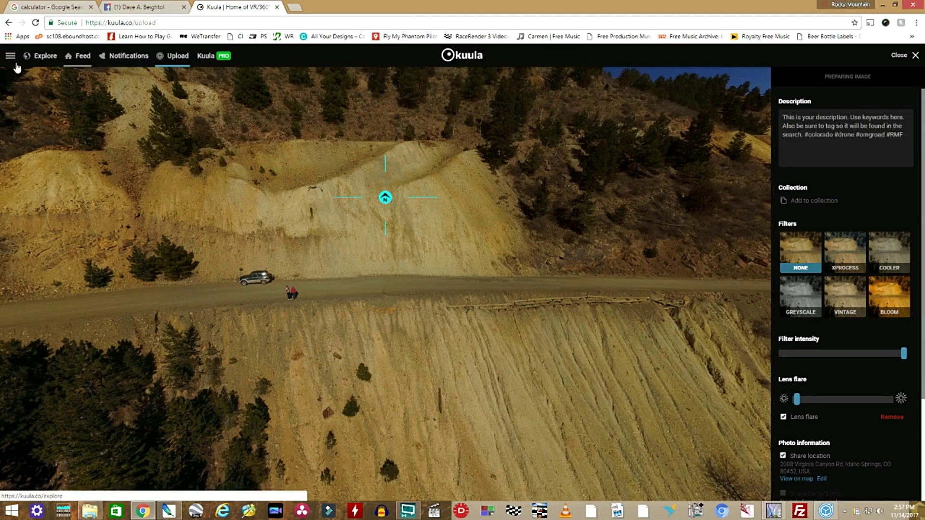
Step: Return to the Kuula profile page and open the Virginia Canyon 360 post
right_click(9, 23)
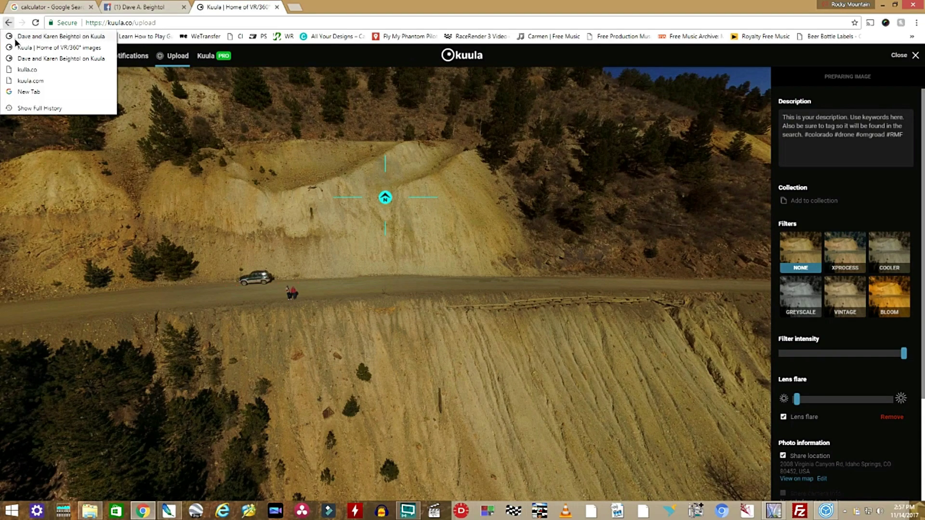
left_click(20, 37)
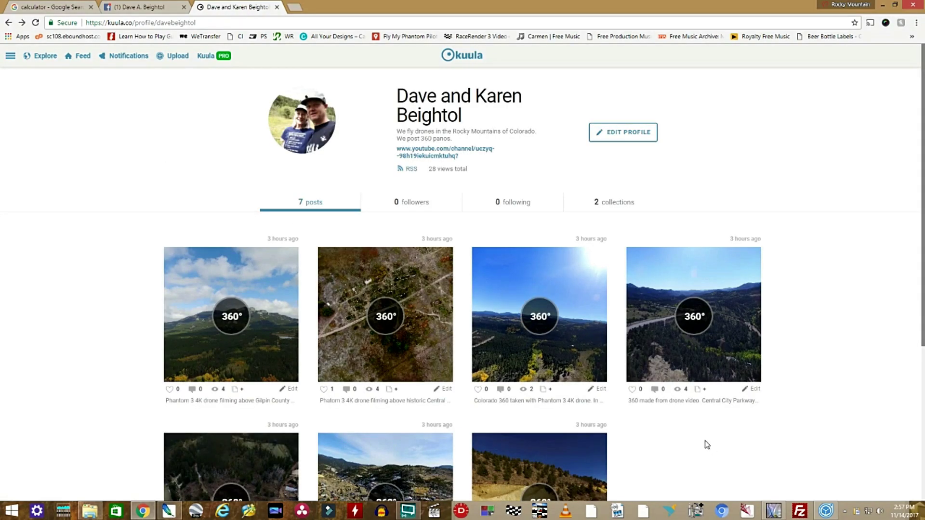
scroll(707, 445, "down", 2)
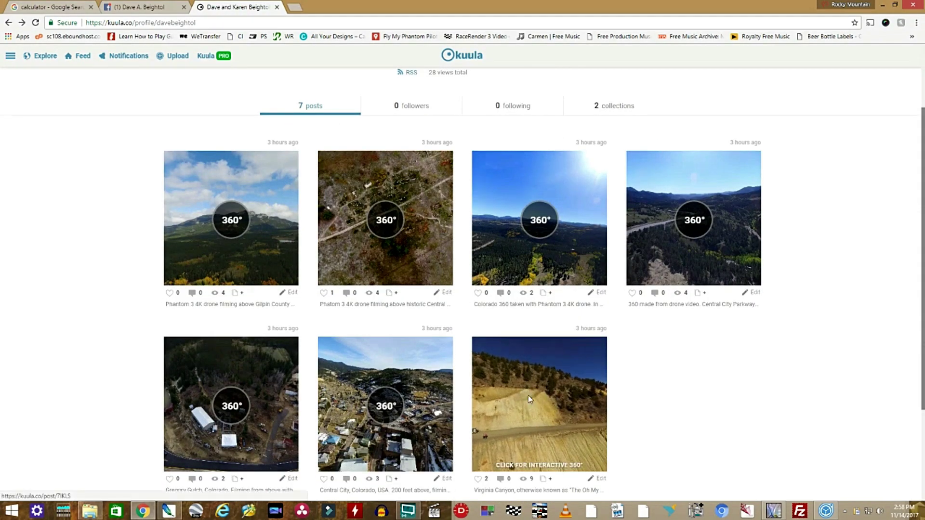
left_click(522, 396)
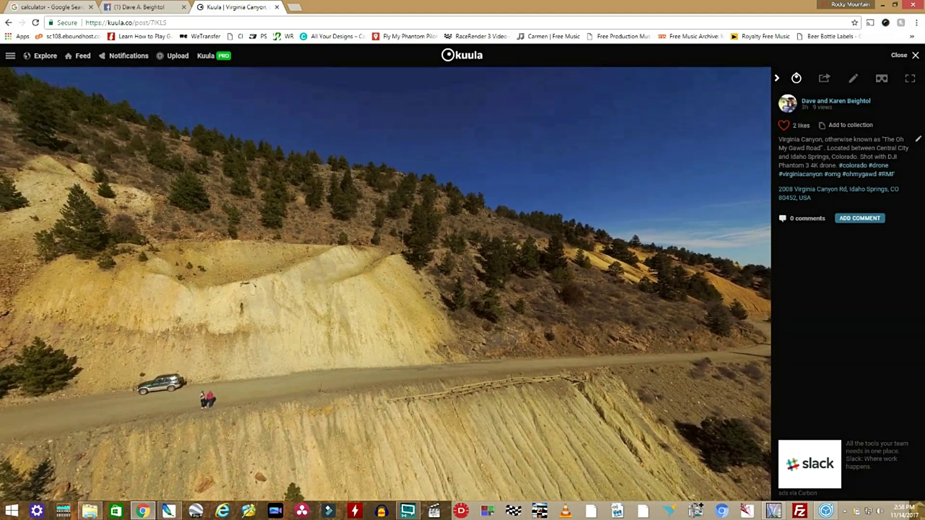